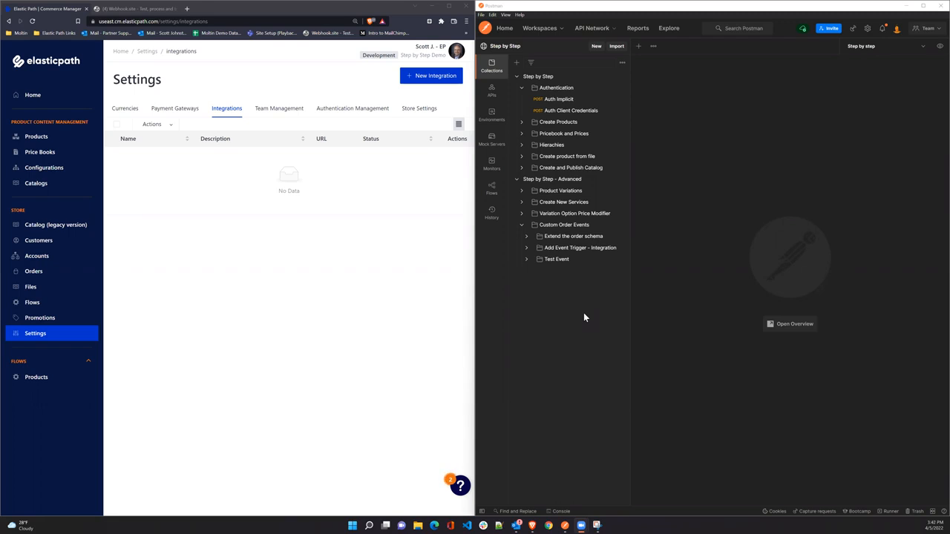
# Start a new integration and review its Observes event checkboxes, including the Order events.
pyautogui.click(437, 75)
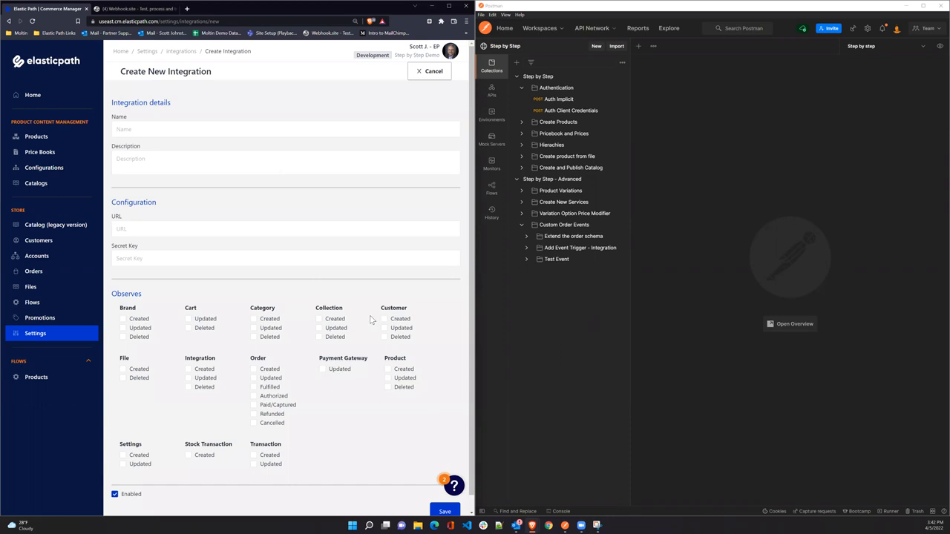
pyautogui.rightClick(261, 374)
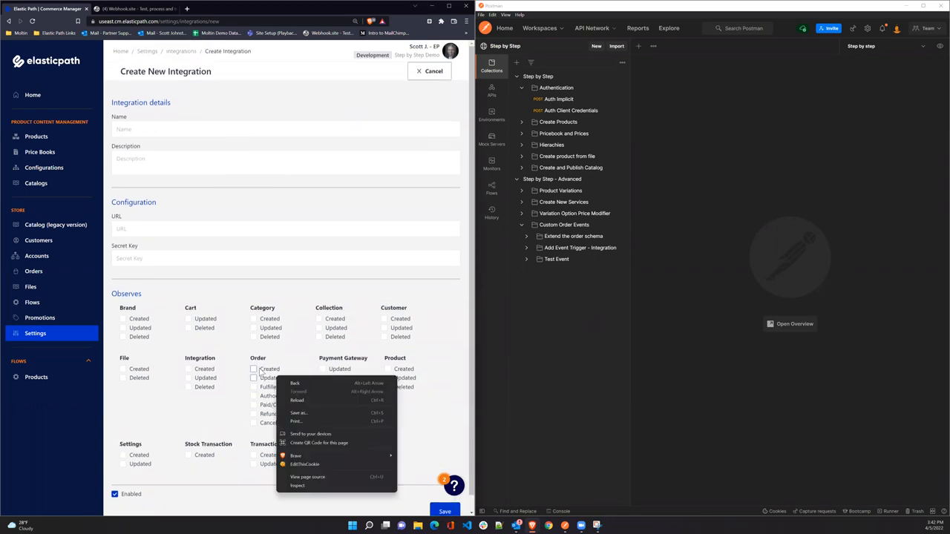
pyautogui.click(286, 365)
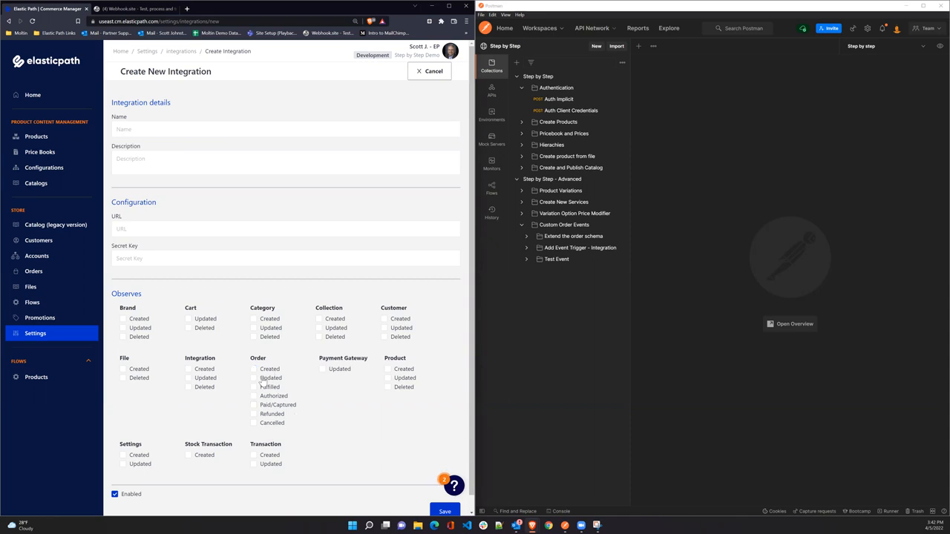
pyautogui.scroll(-1, 272, 384)
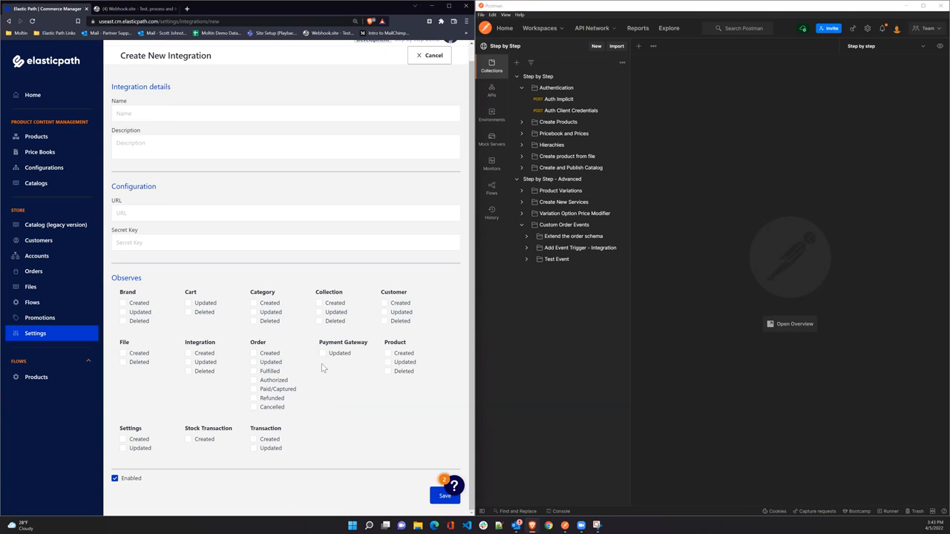
pyautogui.scroll(1, 339, 301)
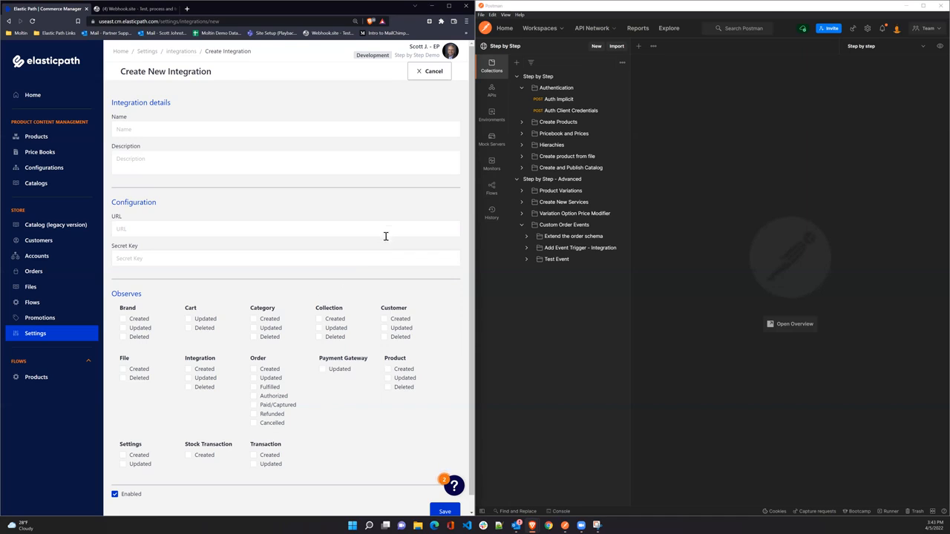
# Create and save an enabled flow named Order, slug orders, description Orders.
pyautogui.click(33, 303)
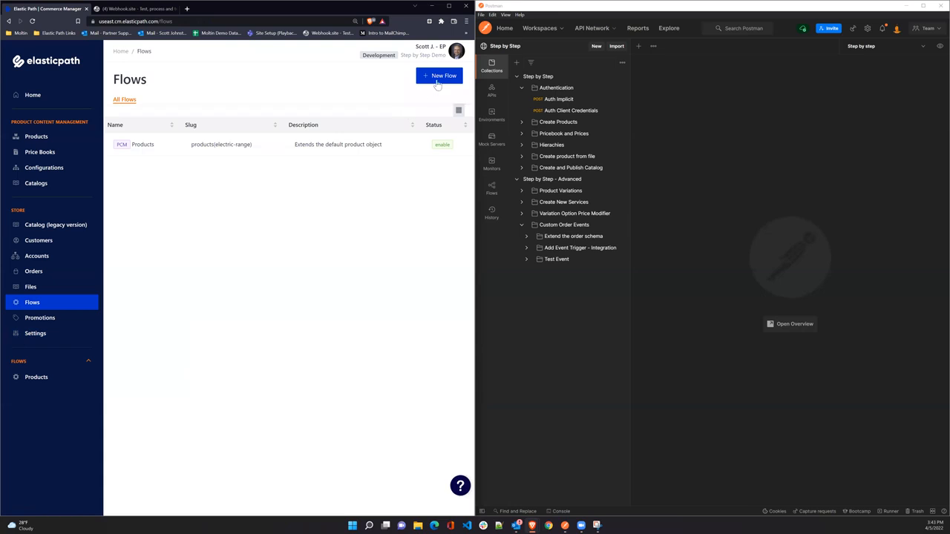
pyautogui.click(438, 78)
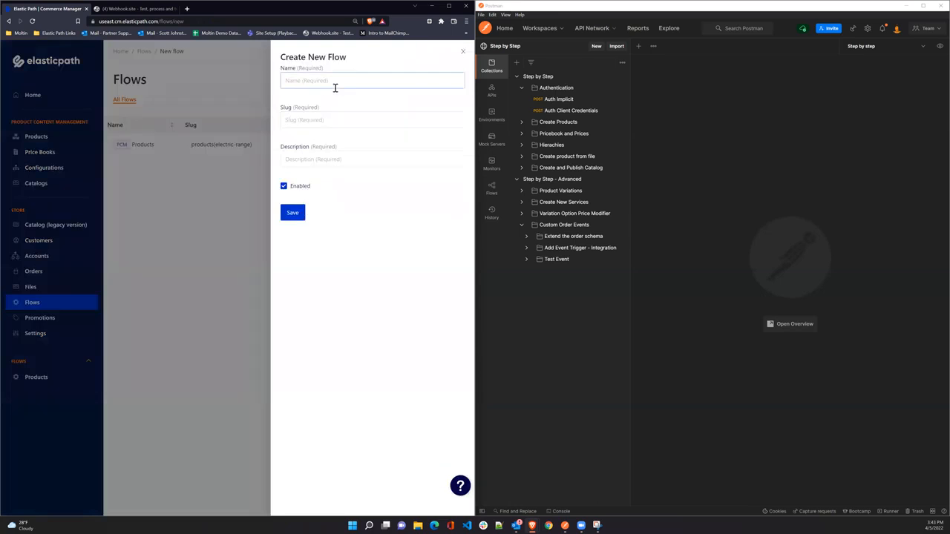
pyautogui.click(308, 121)
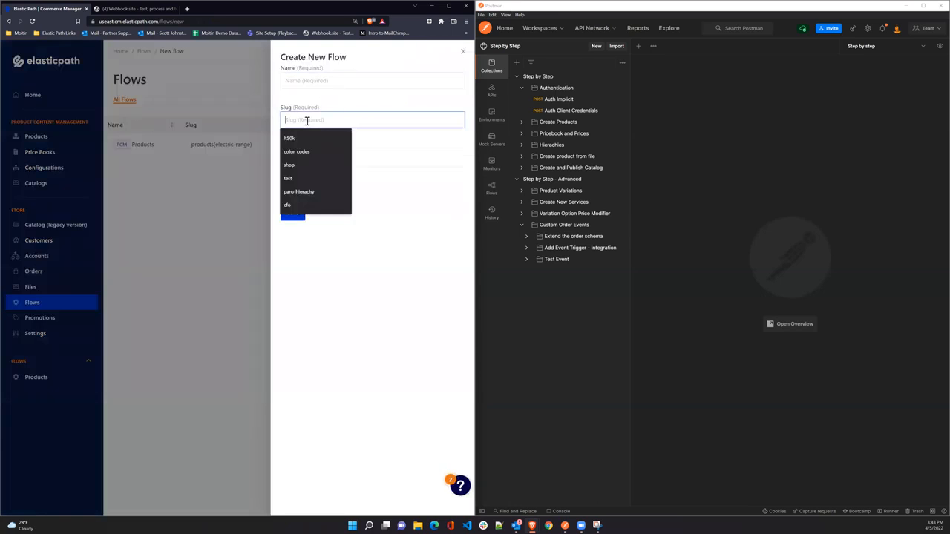
pyautogui.write('orders')
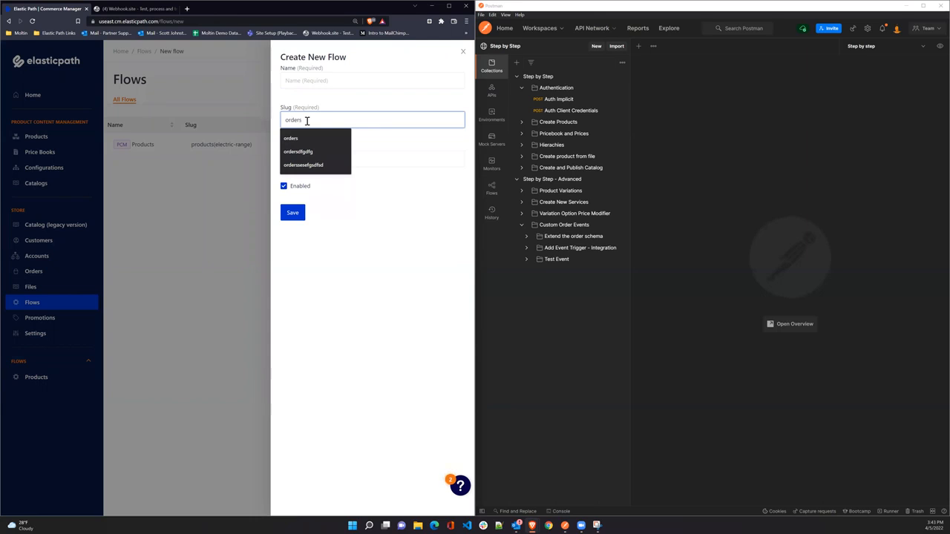
pyautogui.click(401, 229)
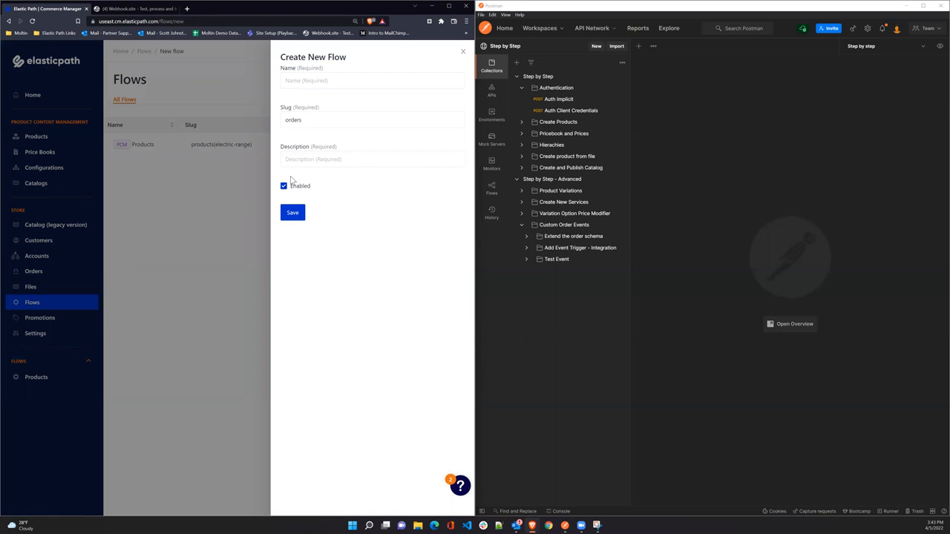
pyautogui.click(300, 79)
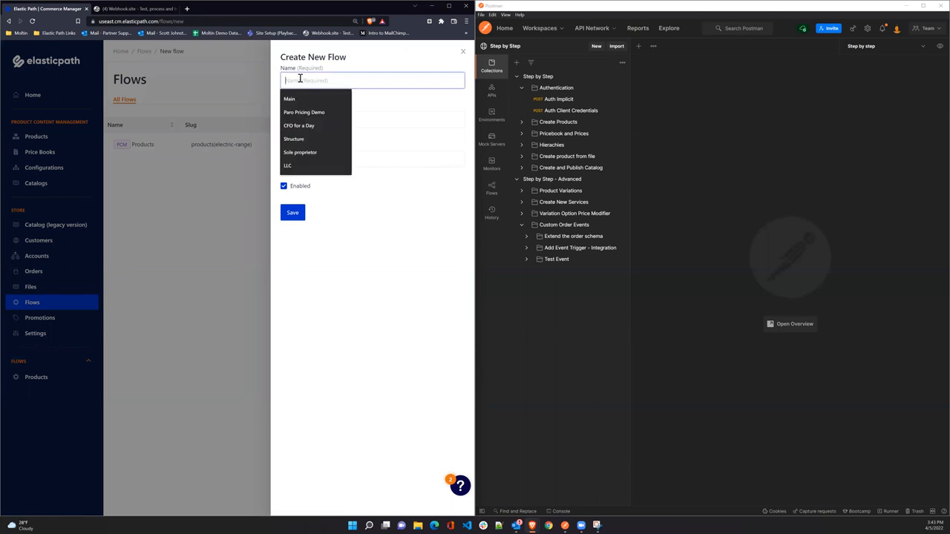
pyautogui.write('Orders')
pyautogui.press('Tab')
pyautogui.press('Tab')
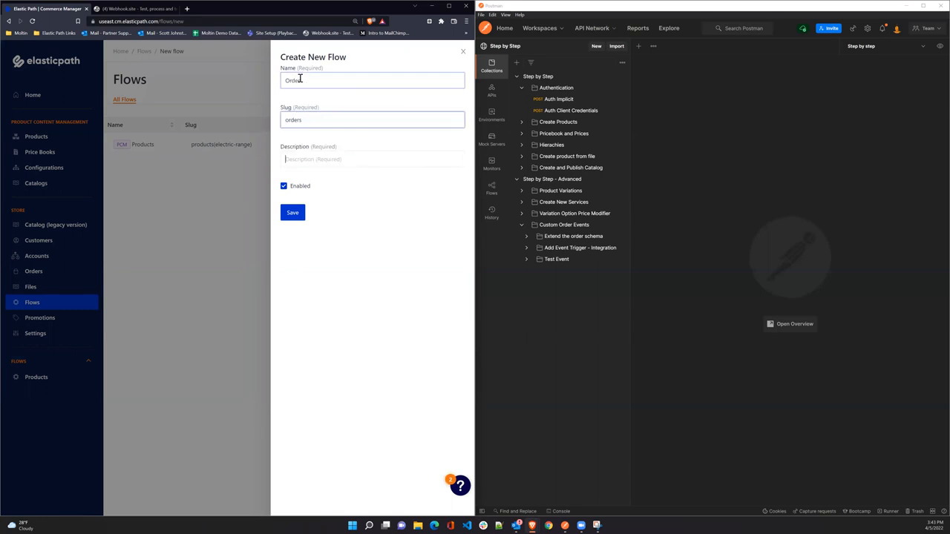
pyautogui.write('Order')
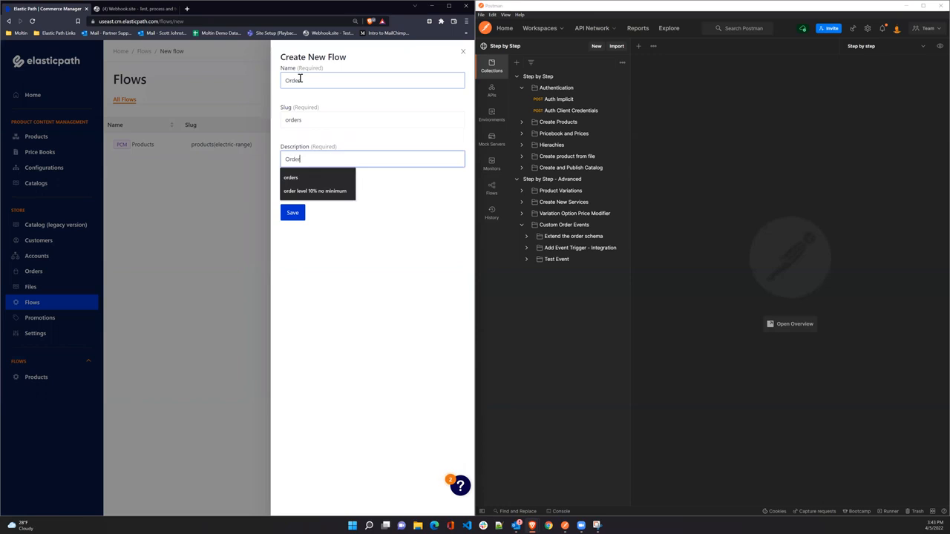
pyautogui.write('s')
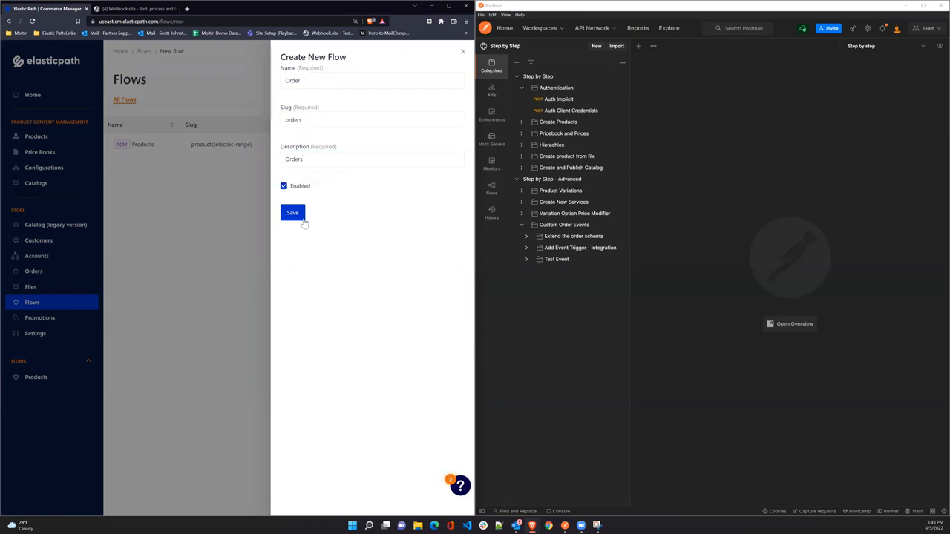
pyautogui.click(297, 216)
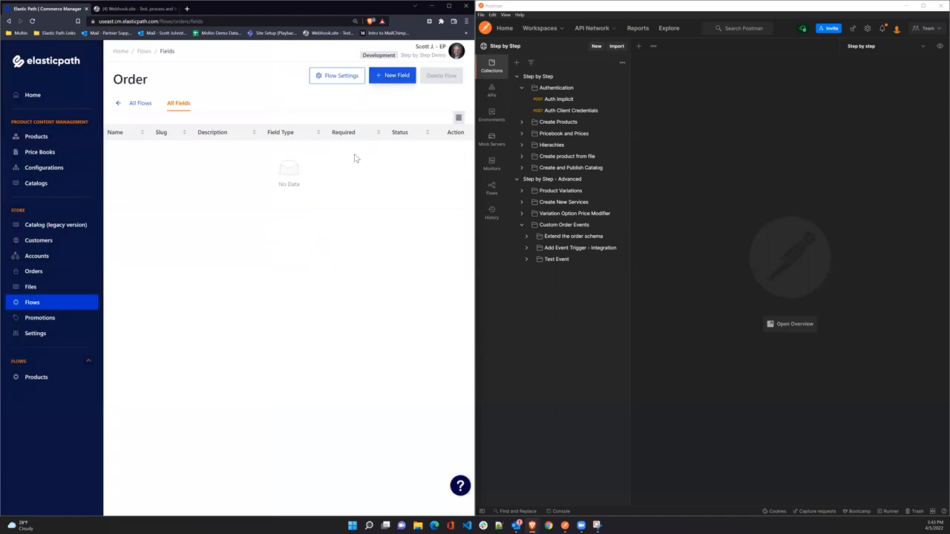
# Save a new string field named New Status, slug custom_status, description 'Status field'.
pyautogui.click(391, 75)
pyautogui.click(128, 174)
pyautogui.write('New Status')
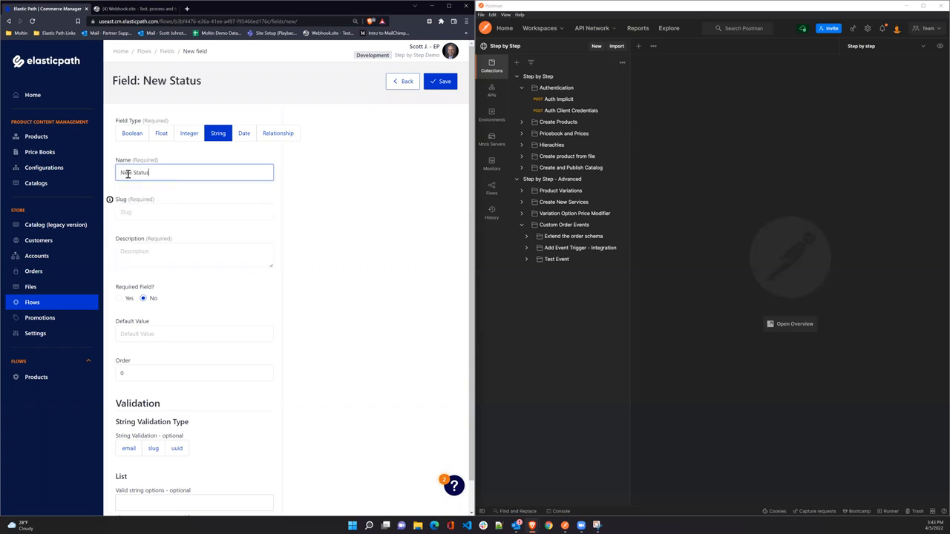
pyautogui.press('Tab')
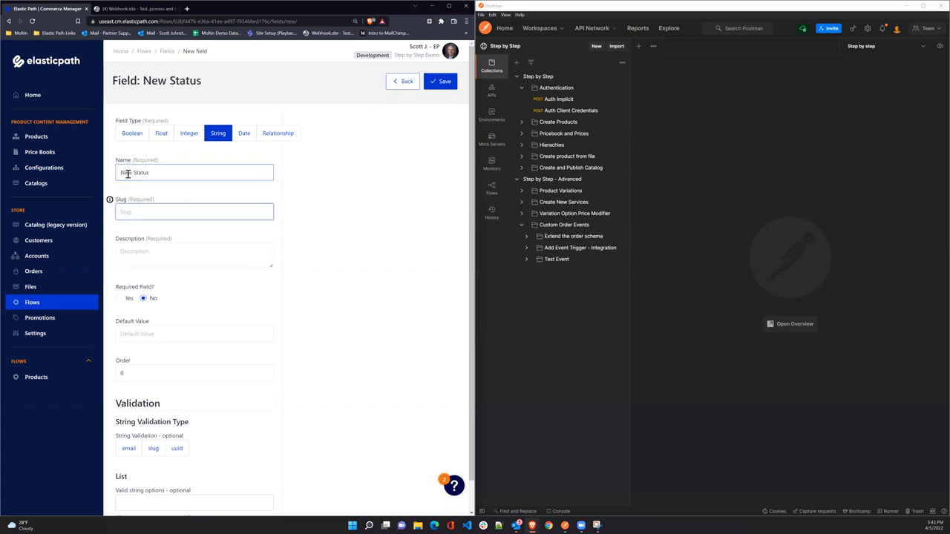
pyautogui.write('custom_status')
pyautogui.press('Tab')
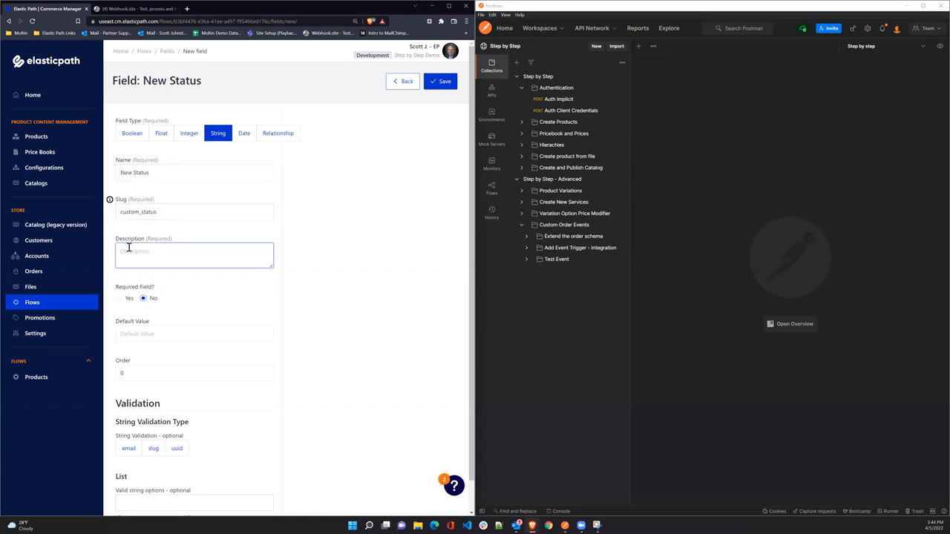
pyautogui.write('S')
pyautogui.press('BackSpace')
pyautogui.press('BackSpace')
pyautogui.write('tatus field')
pyautogui.click(438, 82)
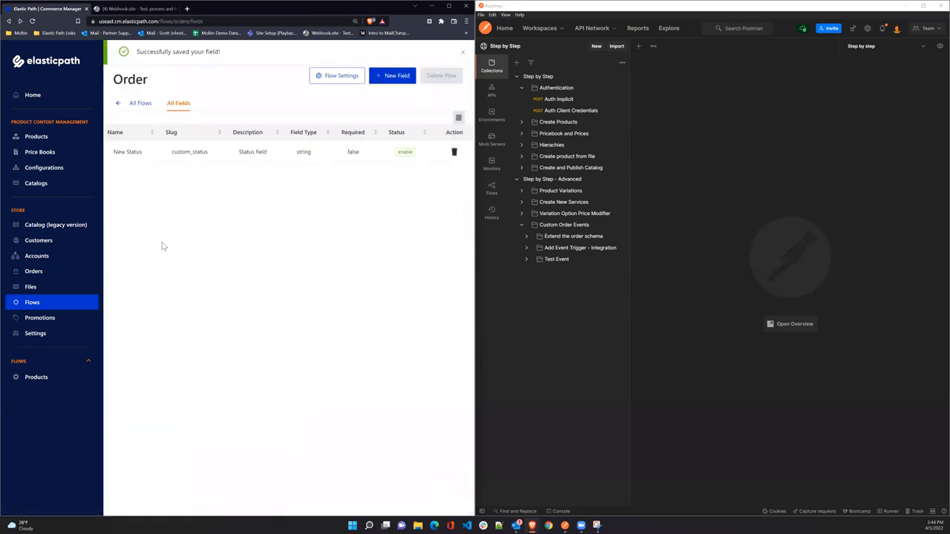
# Open the most recent order and focus its empty New Status custom field.
pyautogui.click(34, 273)
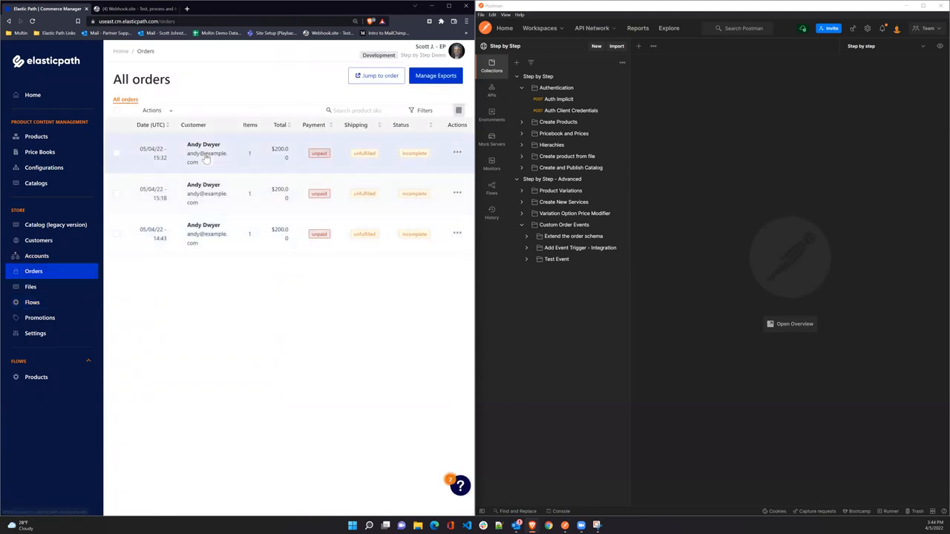
pyautogui.click(206, 157)
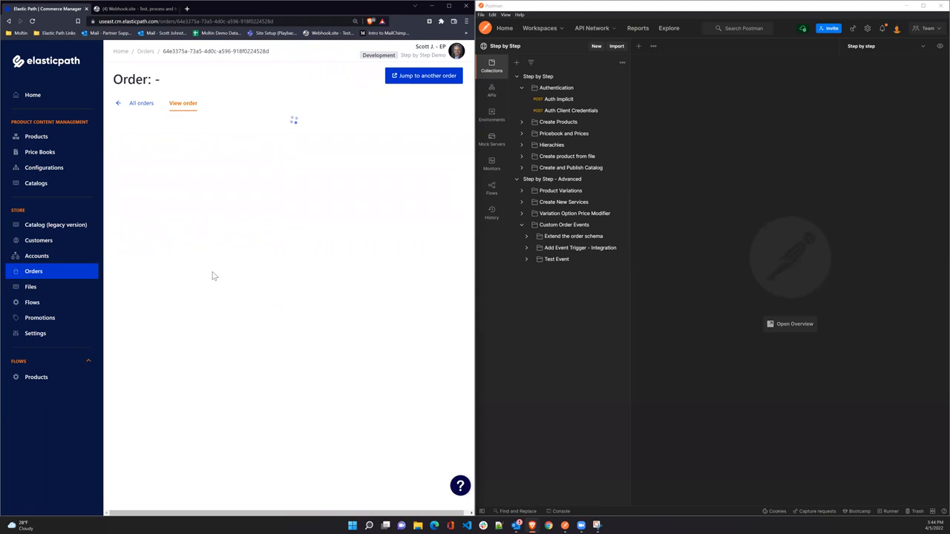
pyautogui.scroll(-1, 169, 458)
pyautogui.click(130, 460)
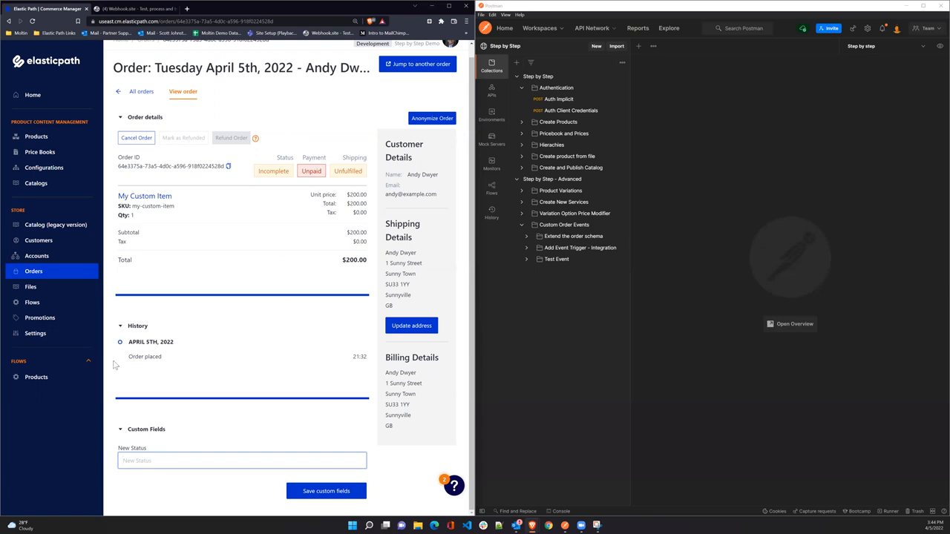
# Edit the Order flow's slug with the text asdasd and save its settings.
pyautogui.click(32, 303)
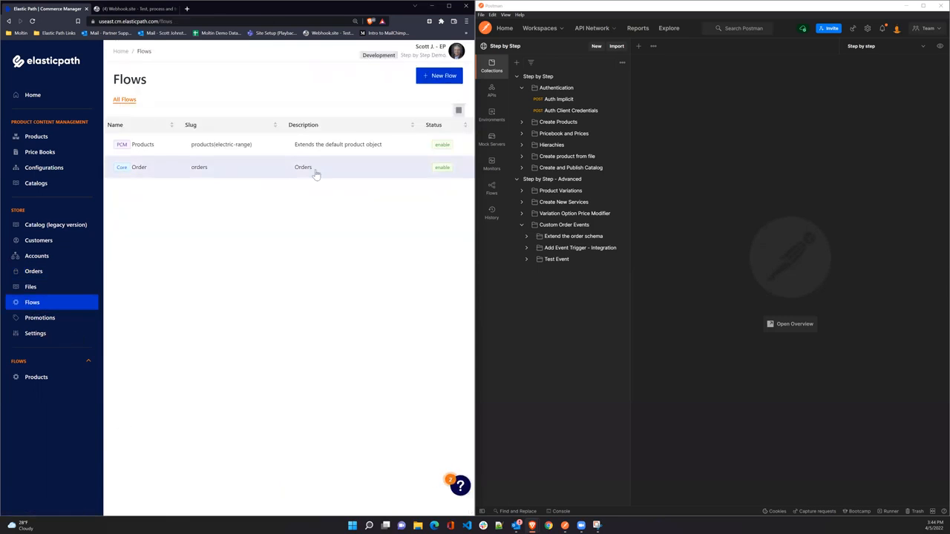
pyautogui.click(384, 170)
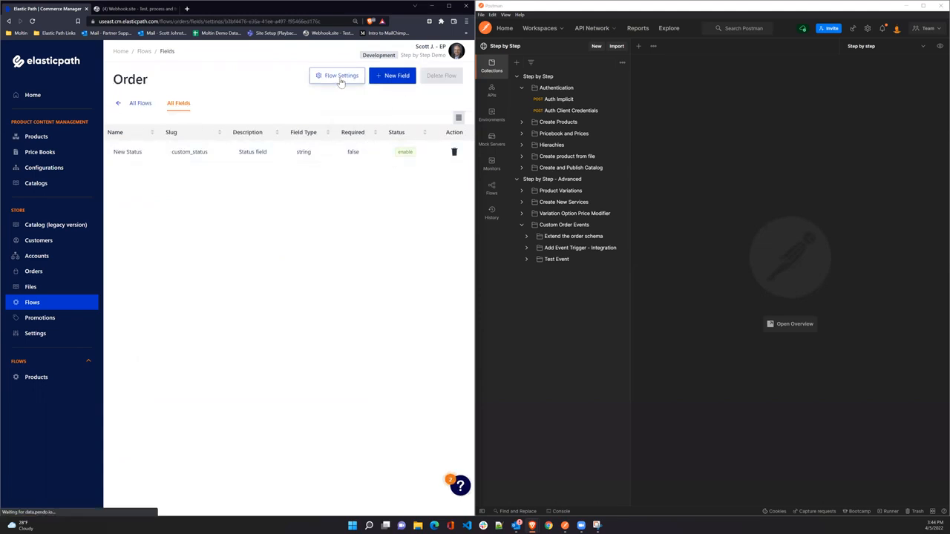
pyautogui.click(336, 76)
pyautogui.click(316, 121)
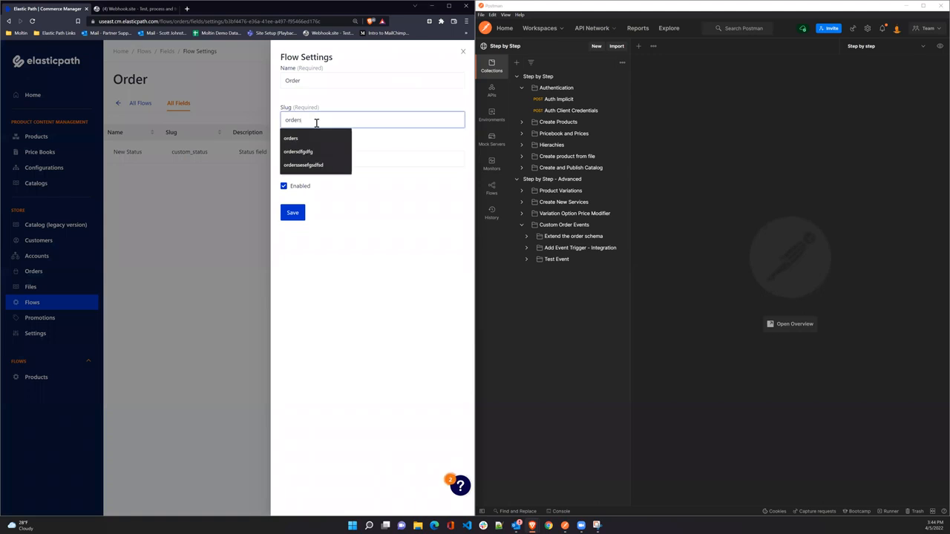
pyautogui.write('asdasd')
pyautogui.click(294, 215)
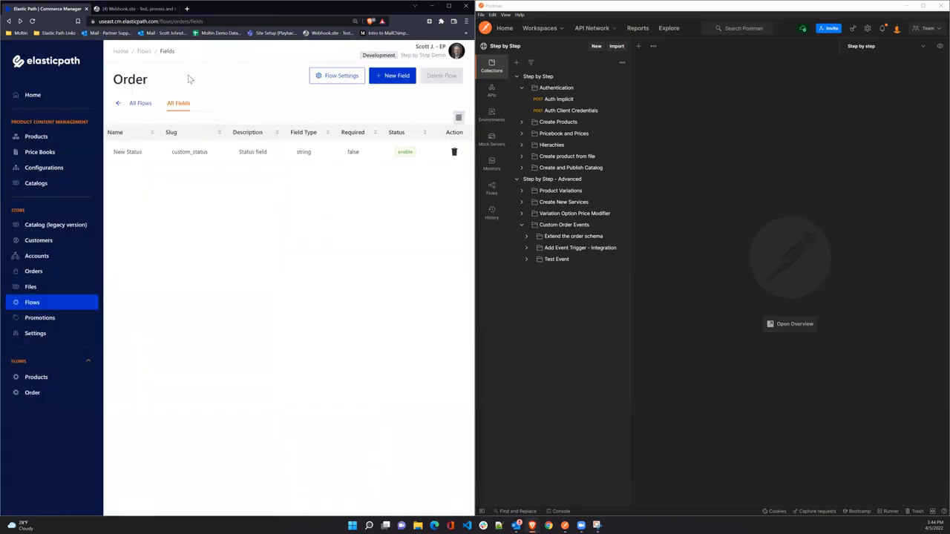
# Delete the Order flow from All Flows and confirm the deletion.
pyautogui.click(140, 103)
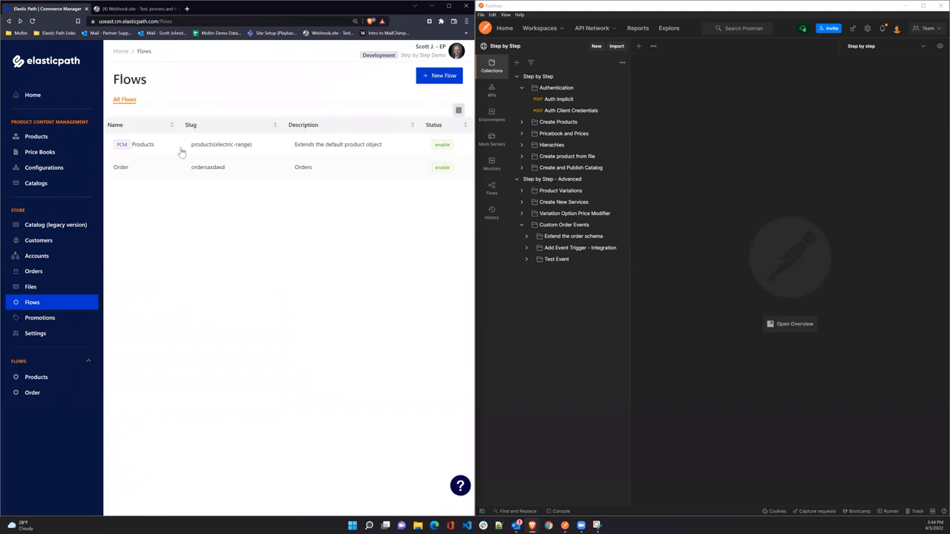
pyautogui.click(215, 168)
pyautogui.click(441, 76)
pyautogui.click(197, 142)
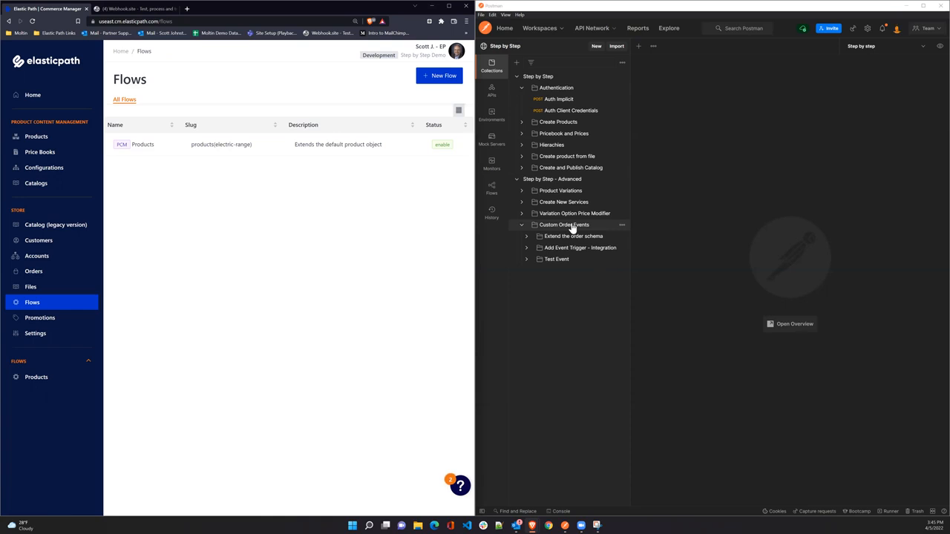
# Send the Extend Order Header API request, creating the Order Header Extension flow with slug orders.
pyautogui.click(527, 237)
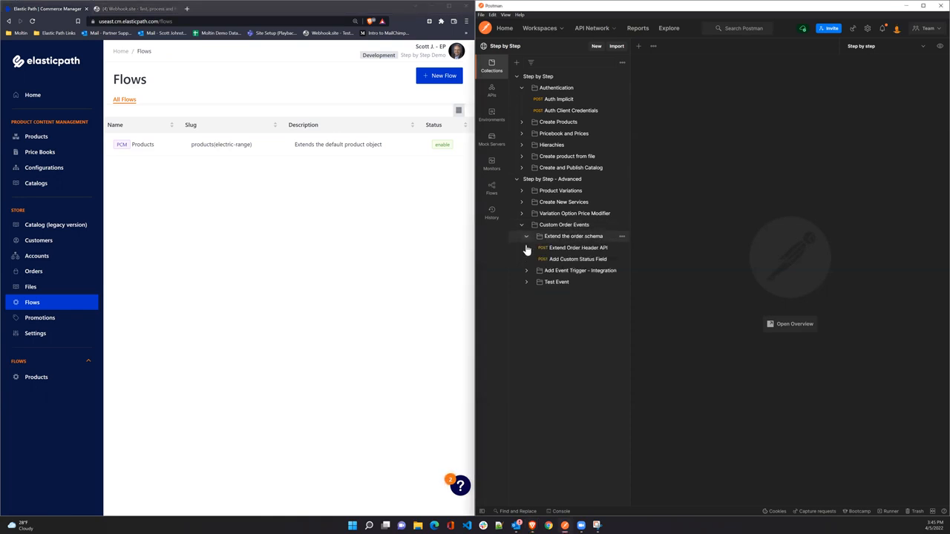
pyautogui.click(578, 248)
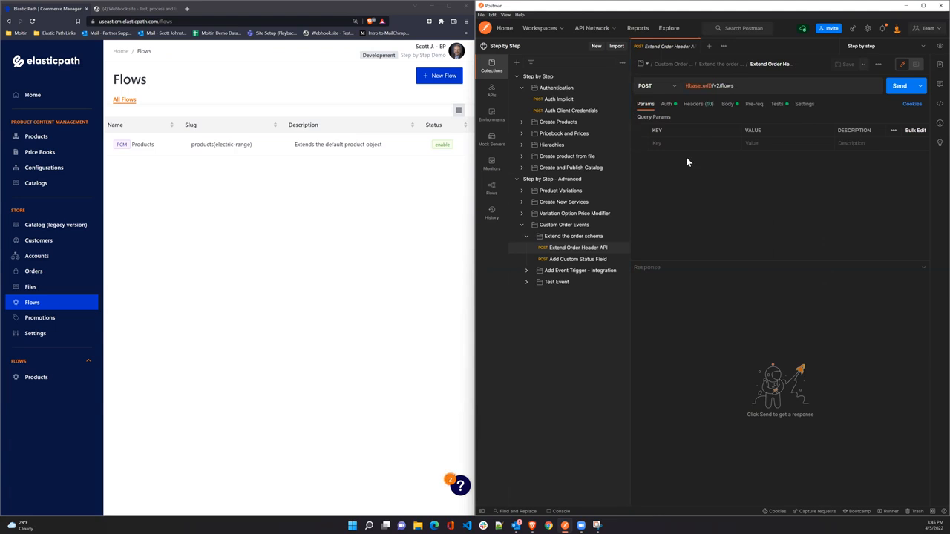
pyautogui.click(728, 105)
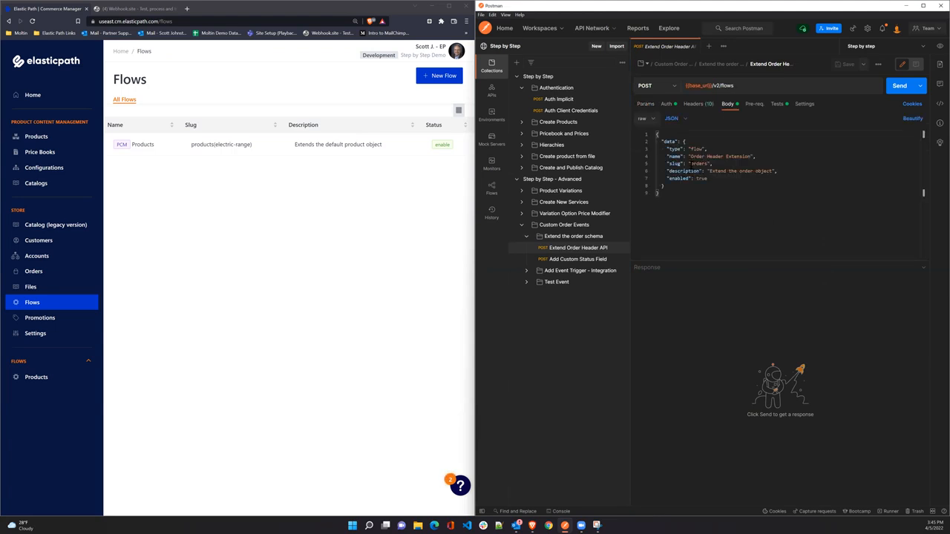
pyautogui.doubleClick(697, 163)
pyautogui.write('e')
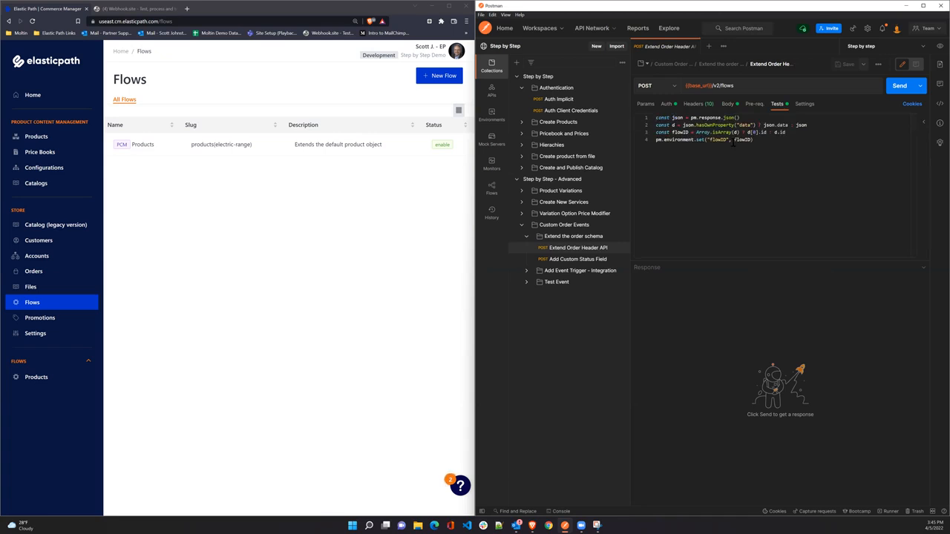
pyautogui.write('D')
pyautogui.click(894, 86)
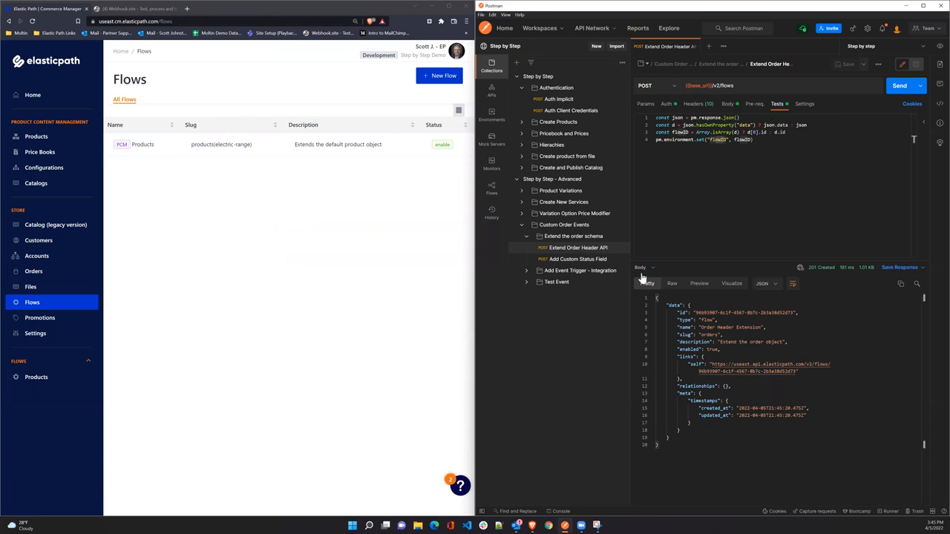
pyautogui.click(581, 260)
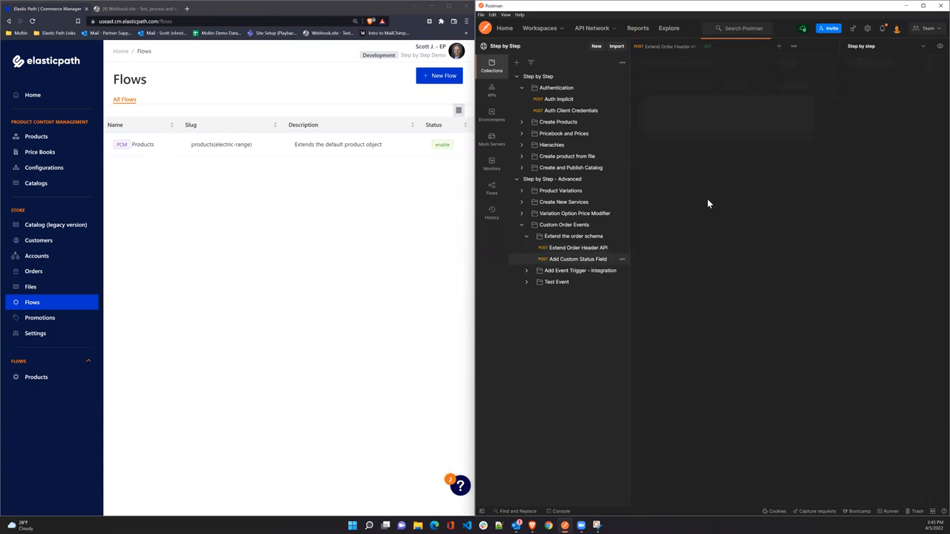
# Review the /v2/fields JSON (custom_status, {{flowID}}) and send it, getting 201 Created.
pyautogui.click(727, 104)
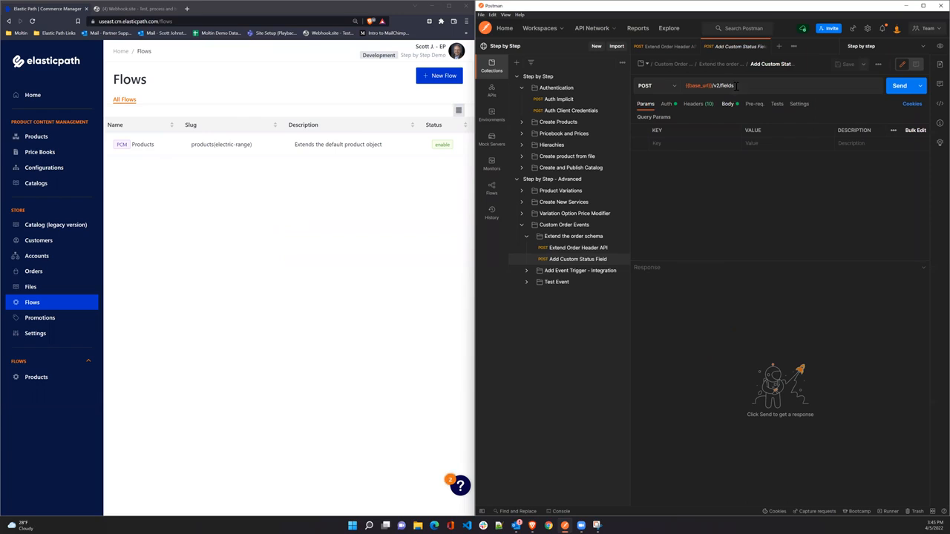
pyautogui.moveTo(734, 85); pyautogui.dragTo(709, 86)
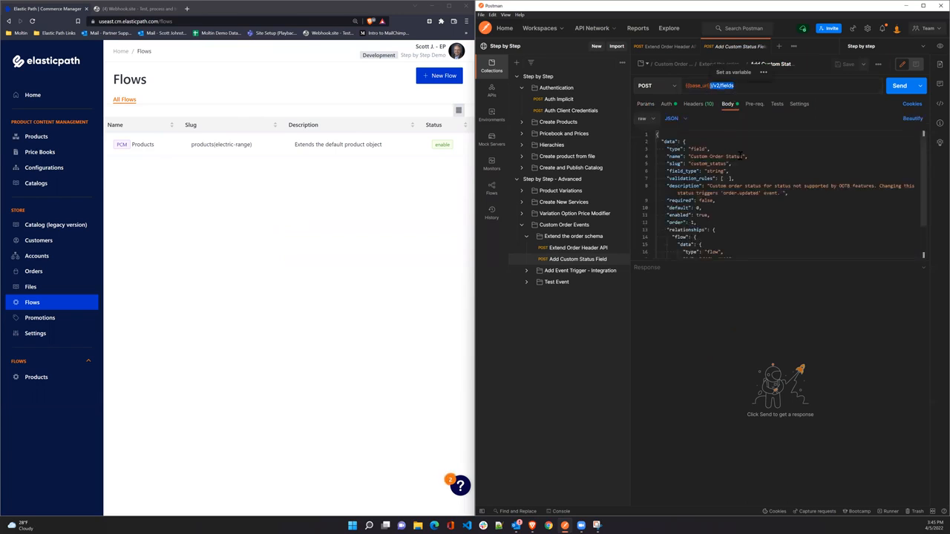
pyautogui.moveTo(715, 261); pyautogui.dragTo(720, 350)
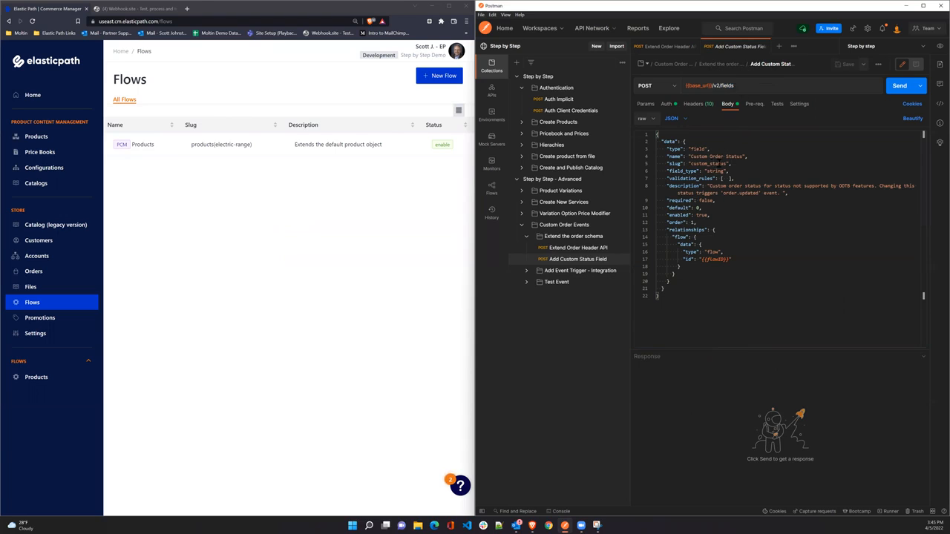
pyautogui.click(725, 163)
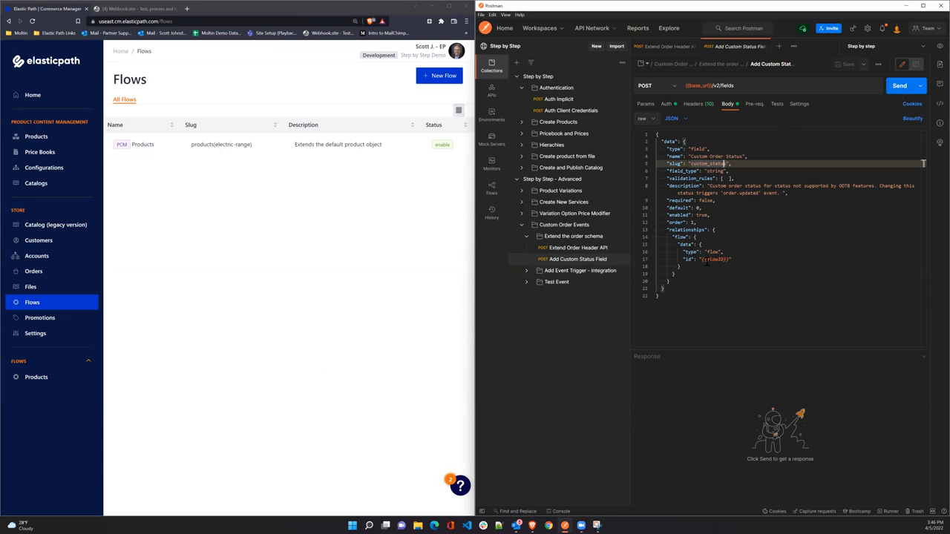
pyautogui.moveTo(699, 259); pyautogui.dragTo(733, 259)
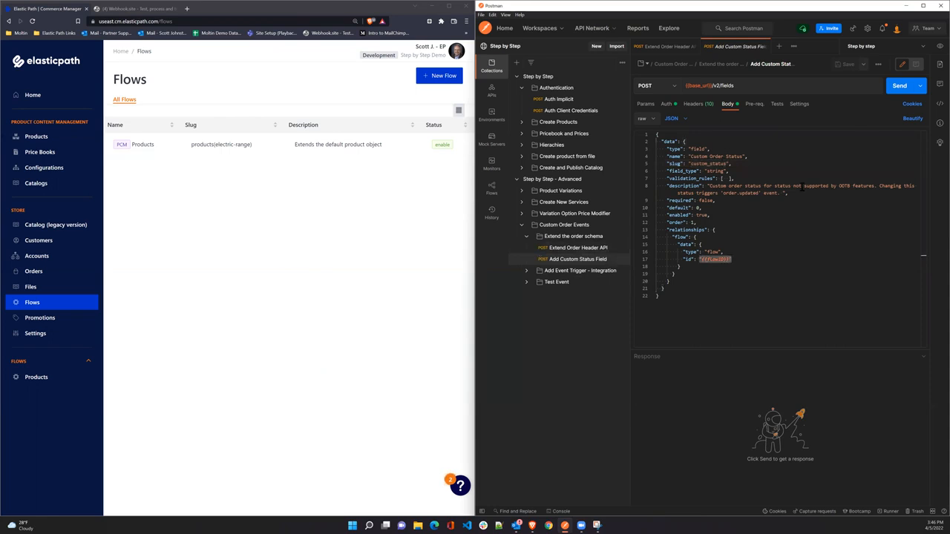
pyautogui.click(907, 87)
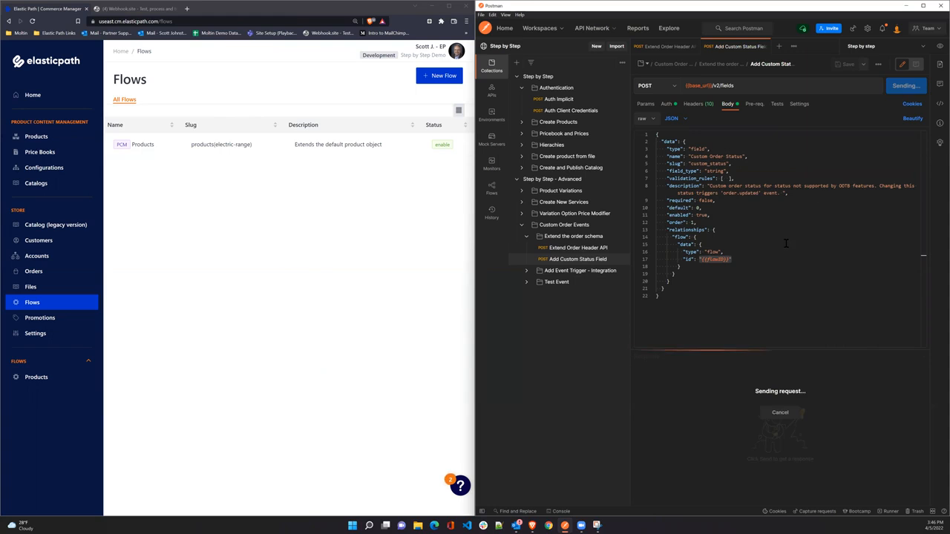
pyautogui.moveTo(743, 346); pyautogui.dragTo(736, 218)
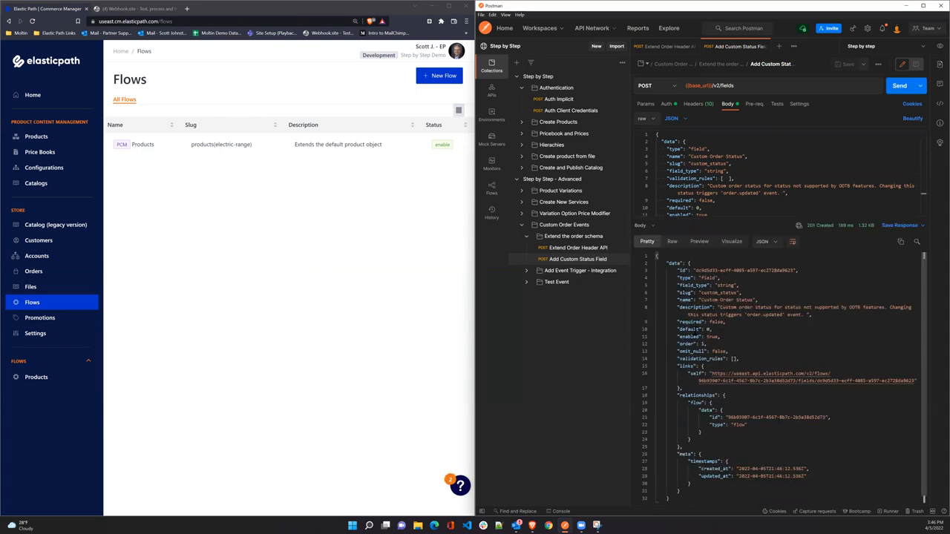
pyautogui.click(526, 236)
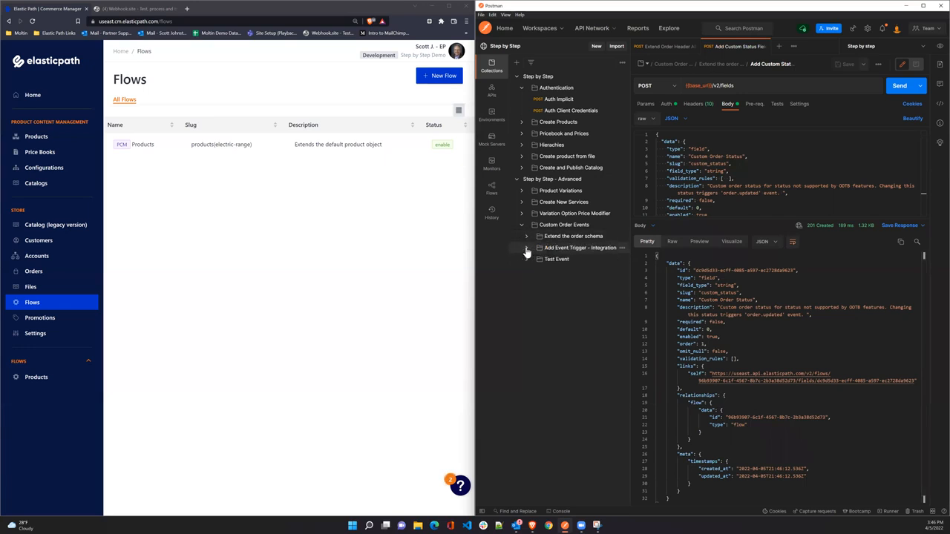
# Review the Add Event Trigger body: integrations endpoint, webhook type, order.updated event, webhook.site URL.
pyautogui.click(526, 247)
pyautogui.click(577, 259)
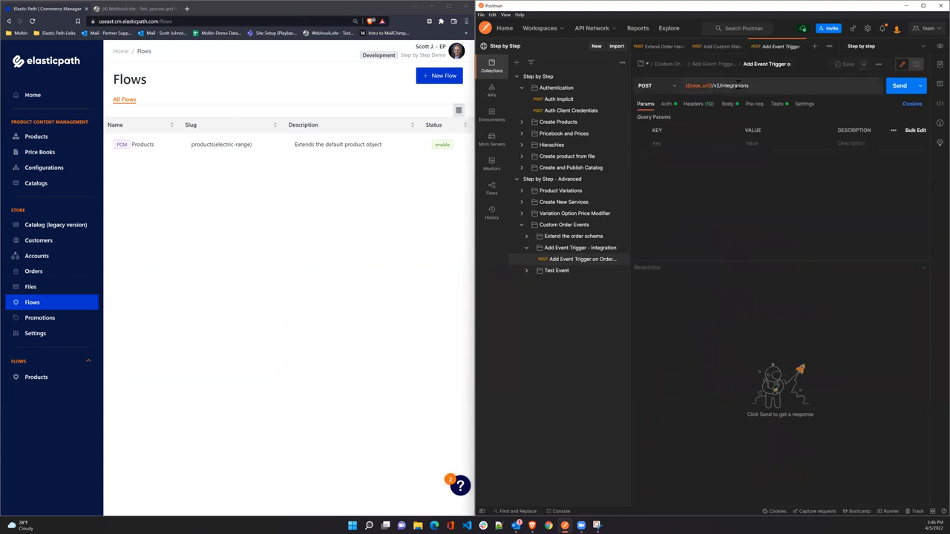
pyautogui.moveTo(750, 85); pyautogui.dragTo(722, 86)
pyautogui.click(727, 104)
pyautogui.moveTo(752, 86); pyautogui.dragTo(719, 86)
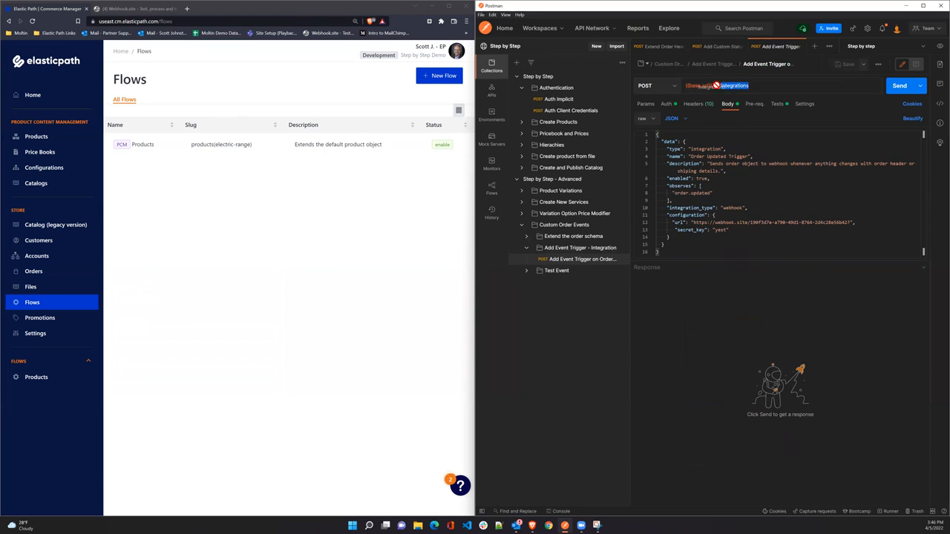
pyautogui.doubleClick(705, 148)
pyautogui.moveTo(671, 193); pyautogui.dragTo(715, 193)
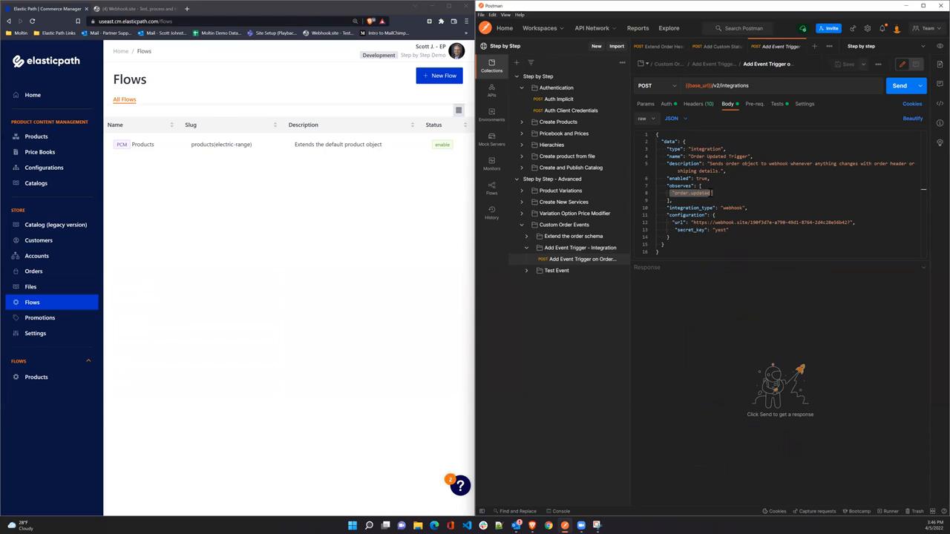
pyautogui.moveTo(693, 221); pyautogui.dragTo(848, 221)
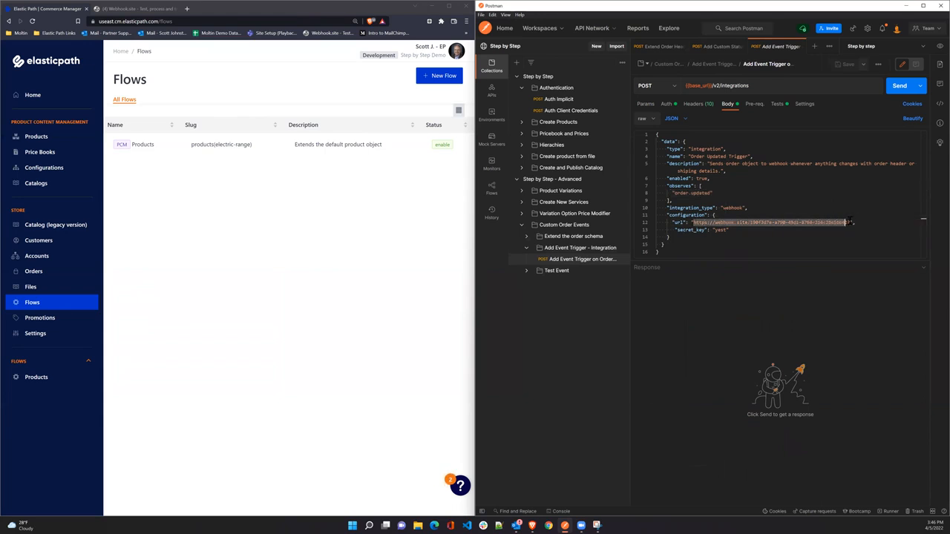
# Set a new secret_key value in the integration body and save the request.
pyautogui.click(725, 232)
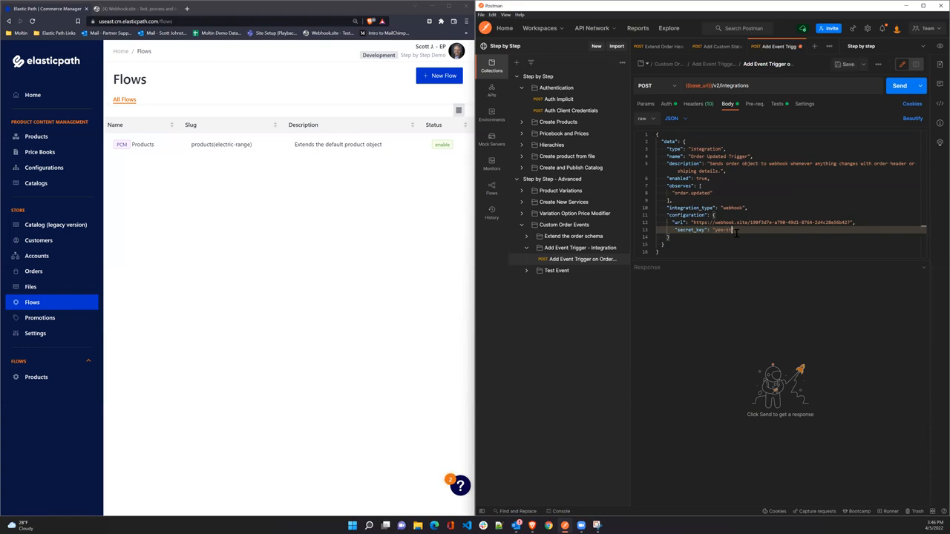
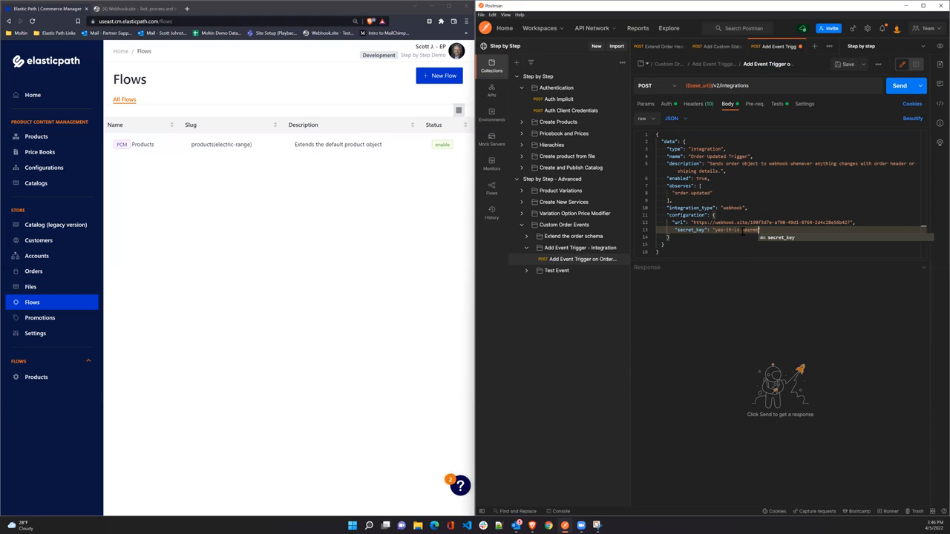
pyautogui.click(743, 232)
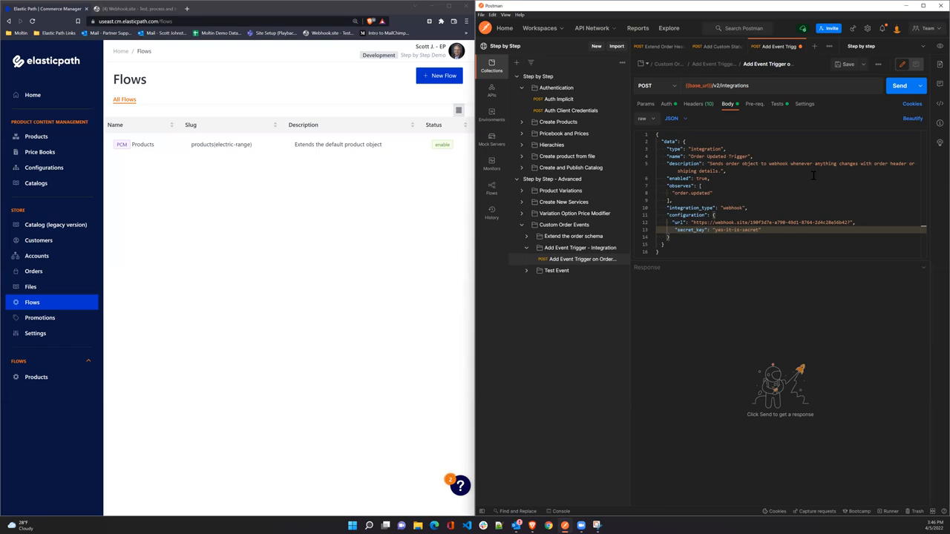
pyautogui.click(843, 66)
pyautogui.moveTo(715, 223); pyautogui.dragTo(748, 223)
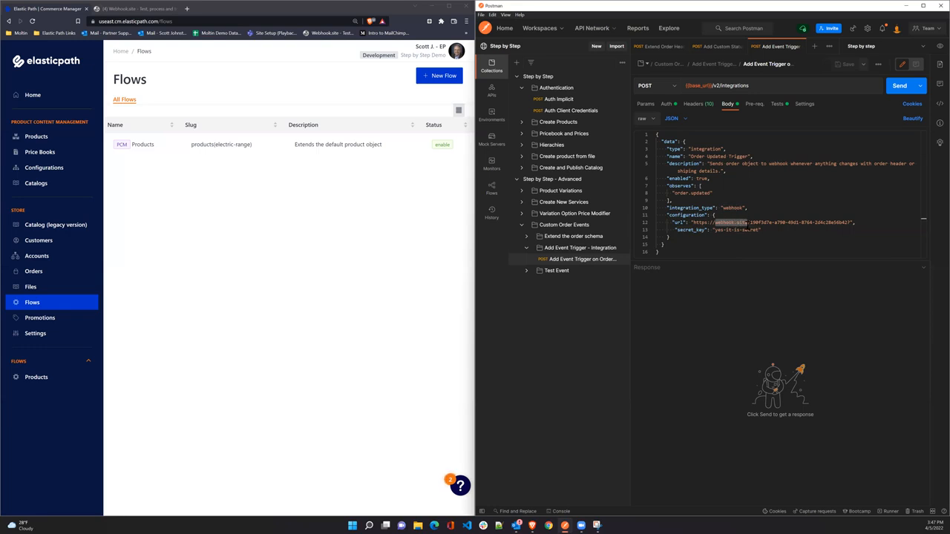
pyautogui.click(124, 9)
# Clear the old captured requests from the Webhook.site list.
pyautogui.click(71, 111)
pyautogui.click(71, 110)
pyautogui.click(70, 111)
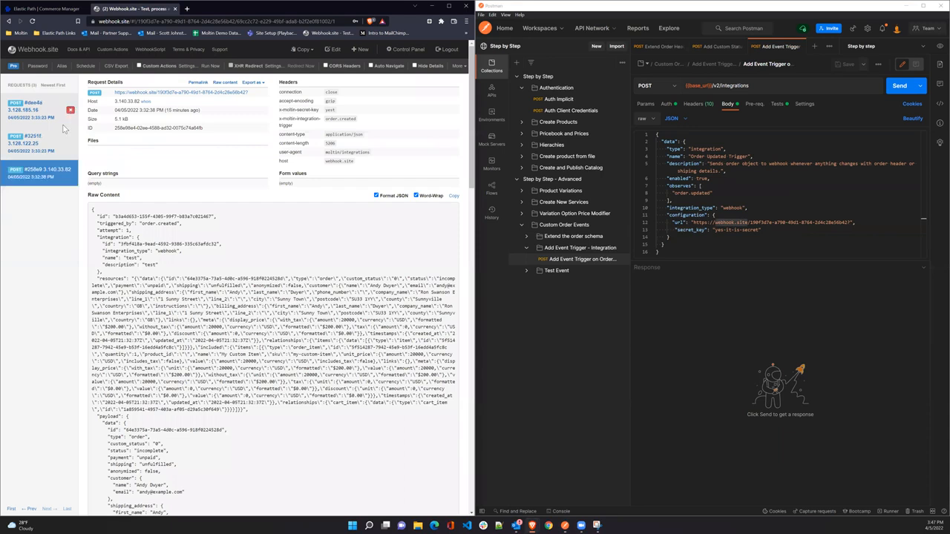
pyautogui.click(70, 111)
pyautogui.click(70, 111)
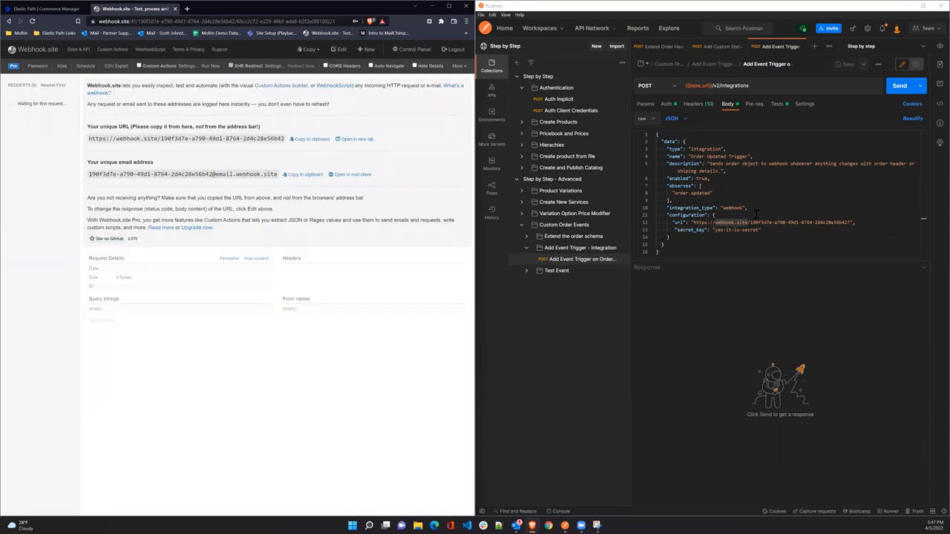
# Match the body's webhook URL to Webhook.site's unique URL and send the Add Event Trigger request.
pyautogui.moveTo(755, 223); pyautogui.dragTo(811, 223)
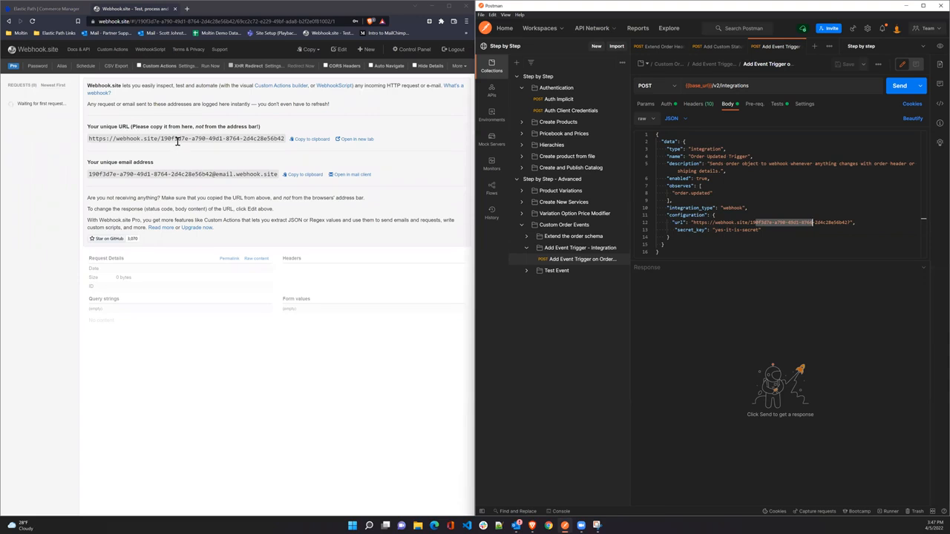
pyautogui.moveTo(174, 140); pyautogui.dragTo(229, 140)
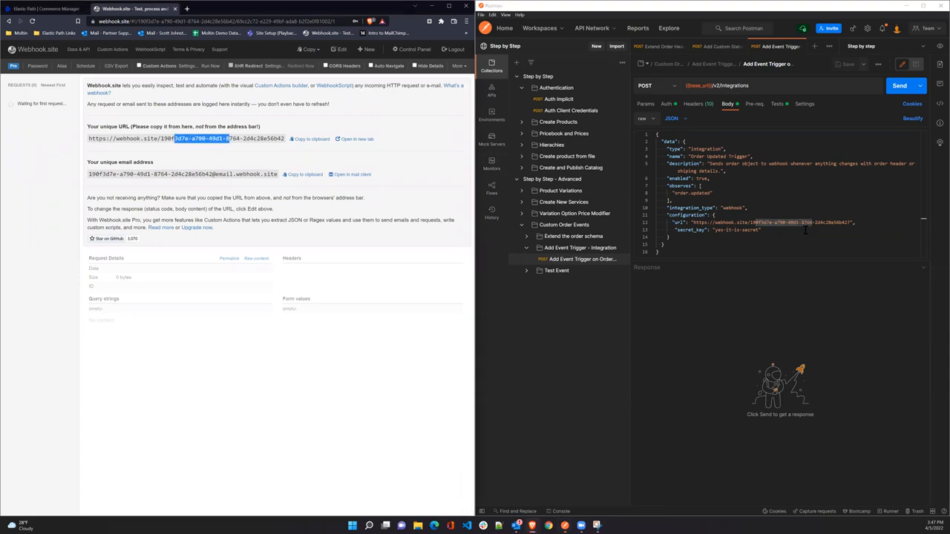
pyautogui.click(923, 237)
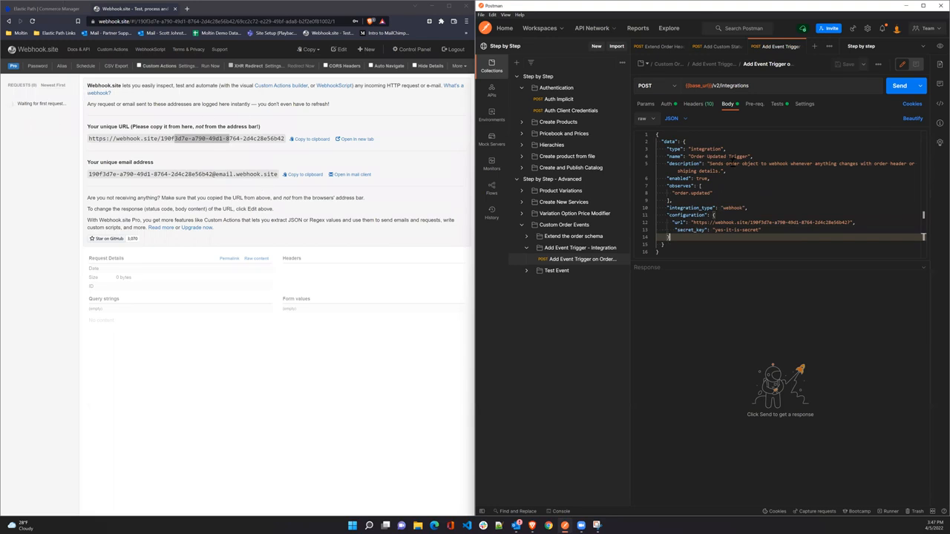
pyautogui.click(899, 86)
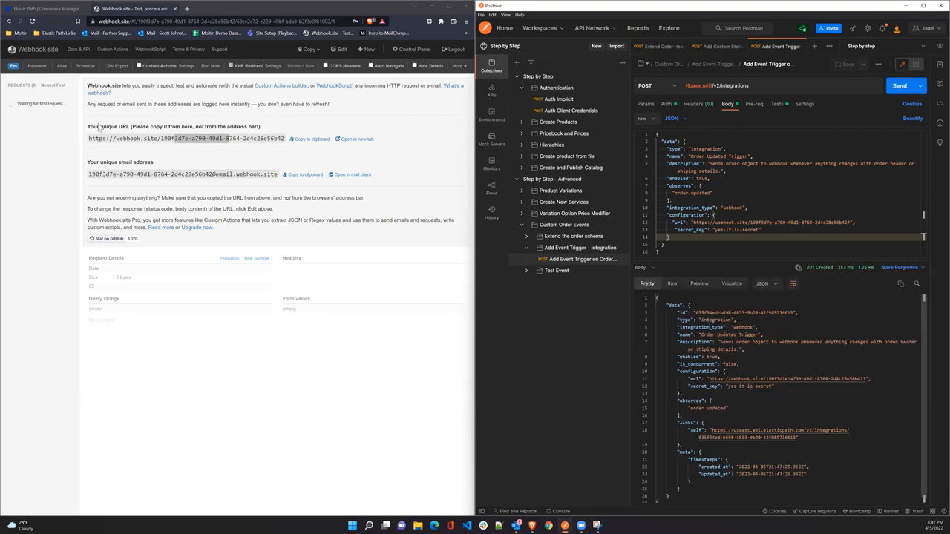
# Open the Order Updated Trigger integration in Settings and confirm it has no logs yet.
pyautogui.click(42, 12)
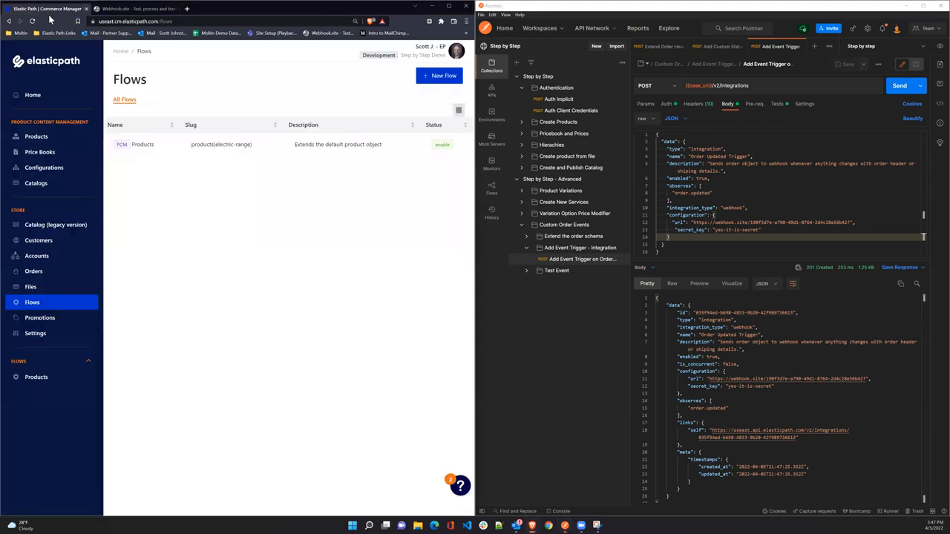
pyautogui.click(36, 334)
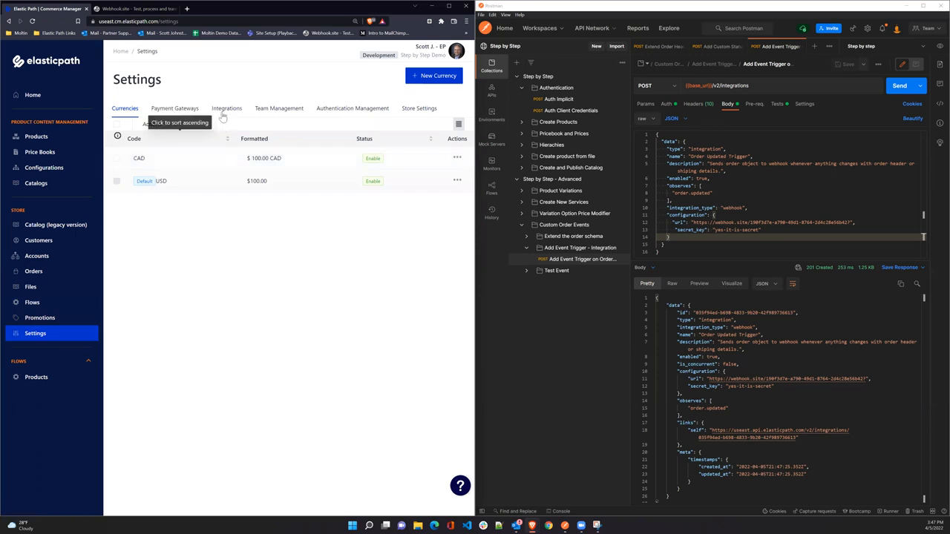
pyautogui.click(226, 110)
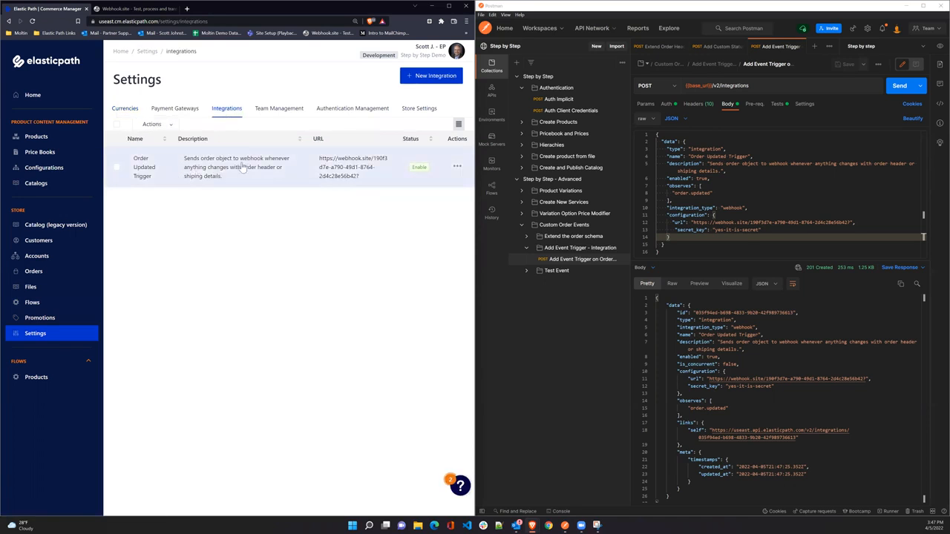
pyautogui.click(228, 170)
pyautogui.scroll(-1, 260, 356)
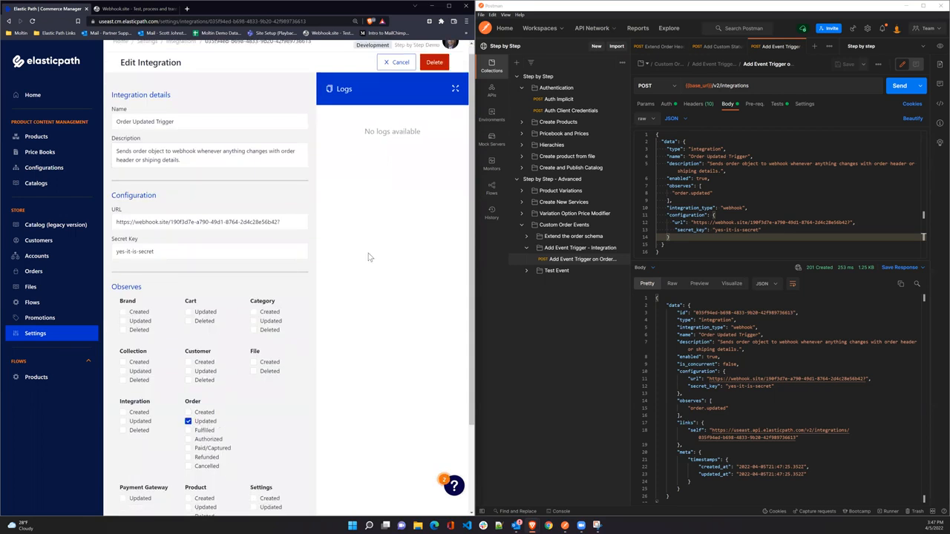
pyautogui.moveTo(363, 131); pyautogui.dragTo(427, 139)
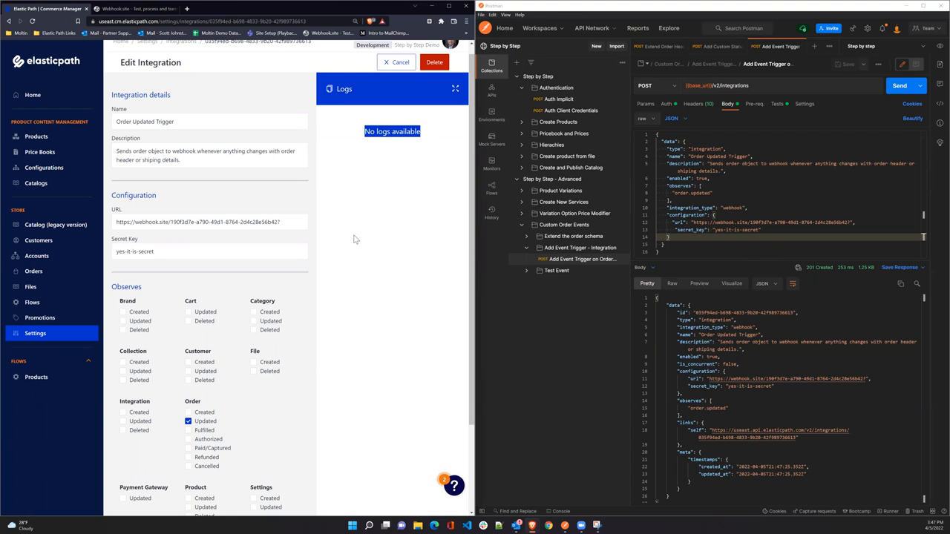
# Open the Order Header Extension flow's fields and close the old Postman request tabs.
pyautogui.click(31, 303)
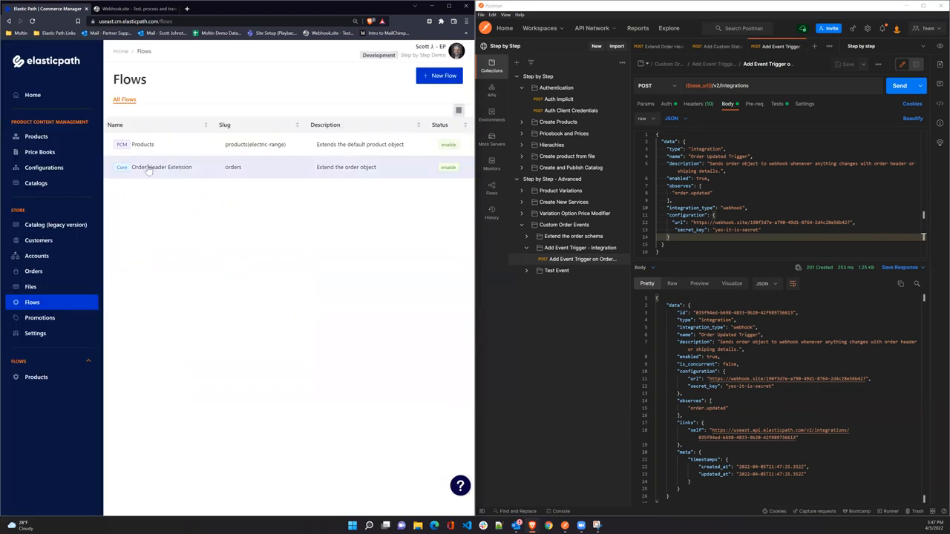
pyautogui.click(335, 171)
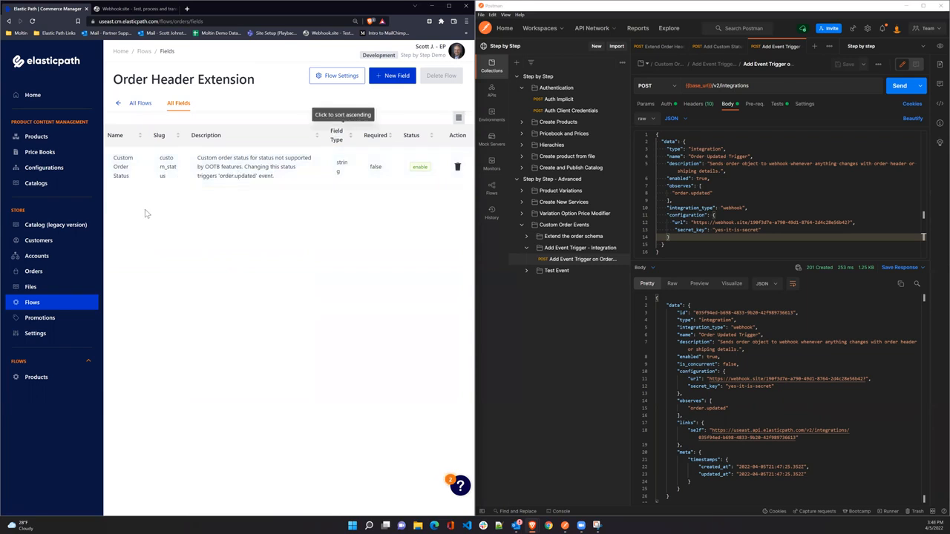
pyautogui.click(526, 247)
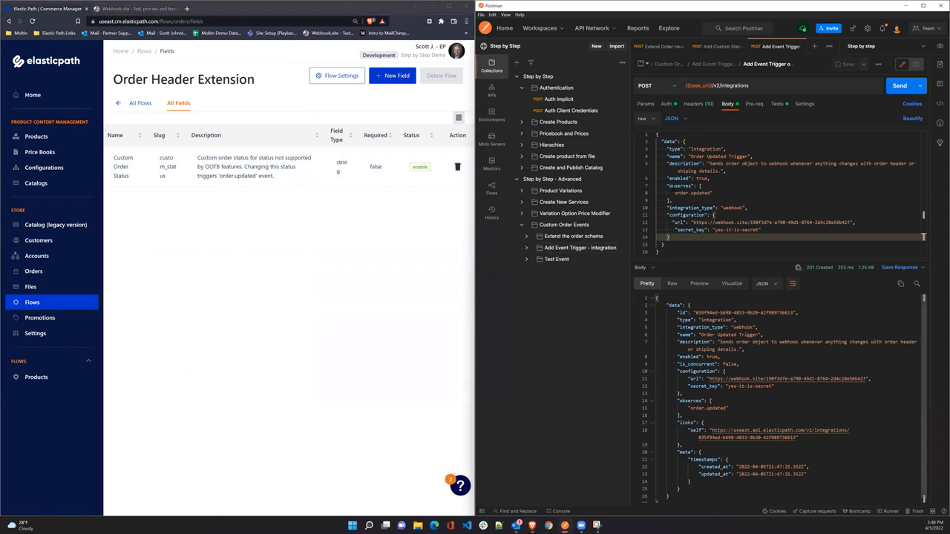
pyautogui.click(684, 46)
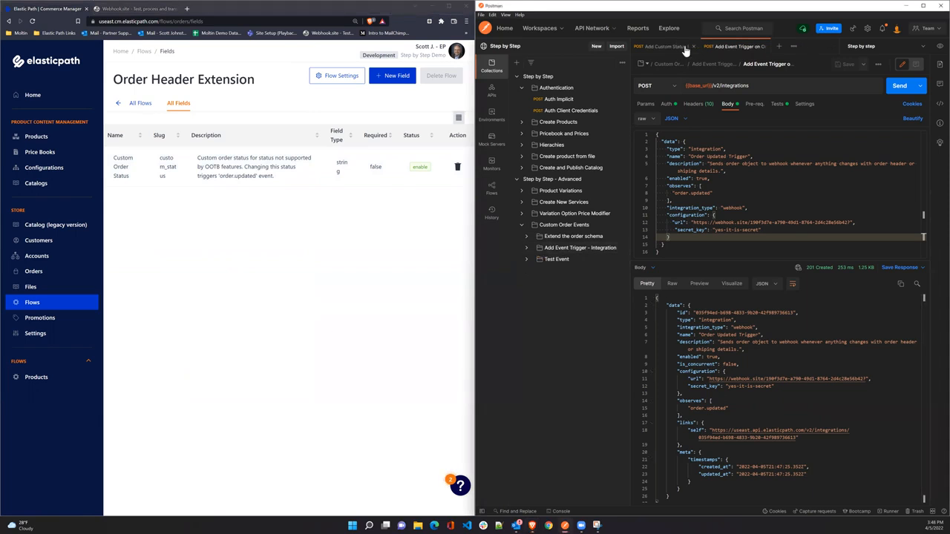
pyautogui.click(693, 47)
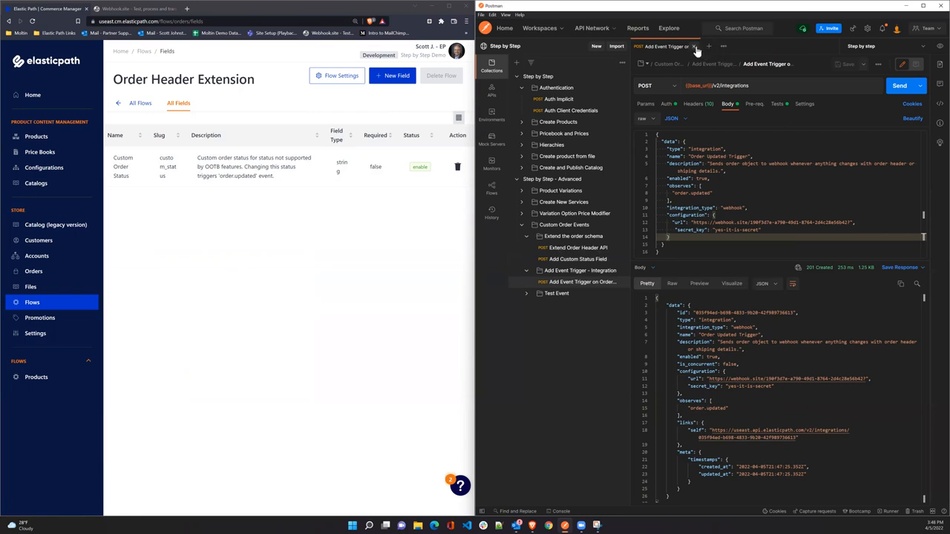
# Add 'My Custom Item' (custom_item, quantity 2) to cart cart-id-123, getting 201 Created.
pyautogui.click(695, 47)
pyautogui.click(527, 295)
pyautogui.click(580, 309)
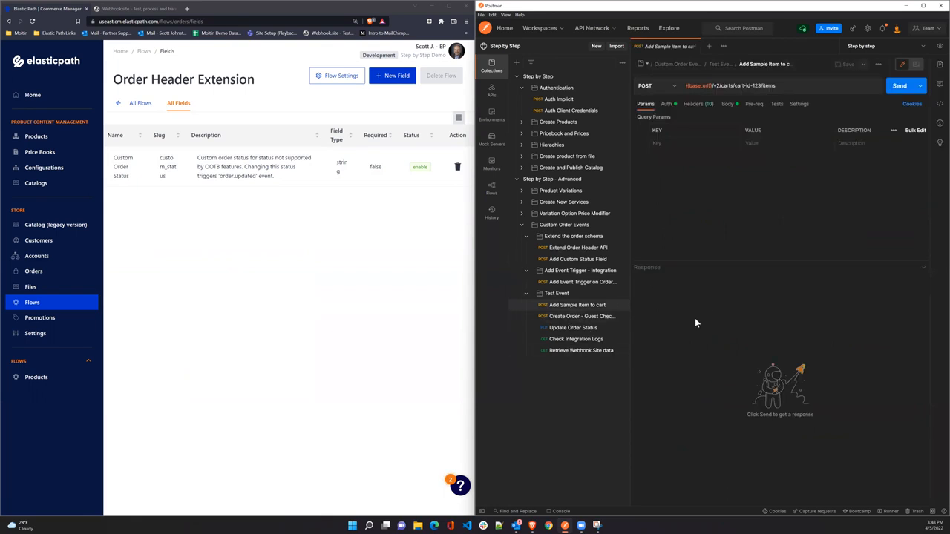
pyautogui.click(725, 105)
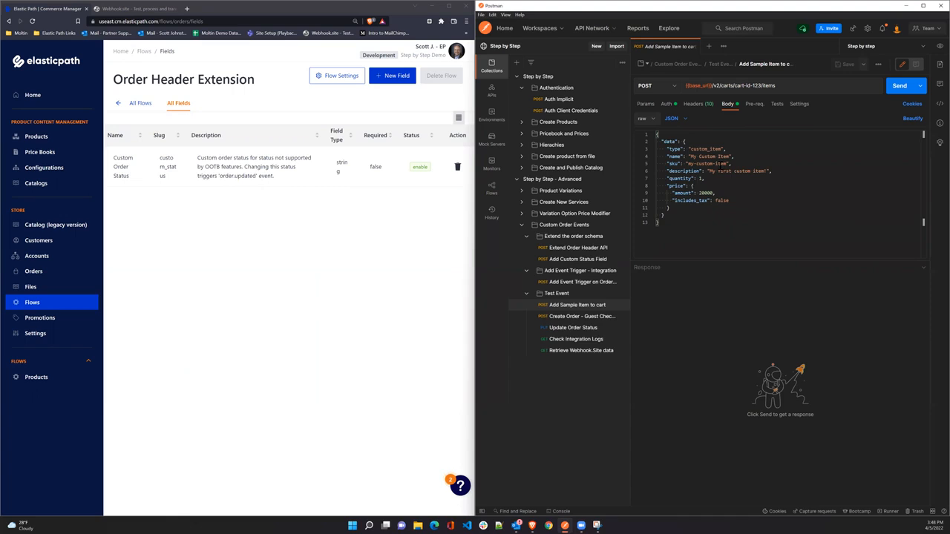
pyautogui.moveTo(689, 149); pyautogui.dragTo(722, 149)
pyautogui.moveTo(689, 157); pyautogui.dragTo(731, 201)
pyautogui.click(733, 222)
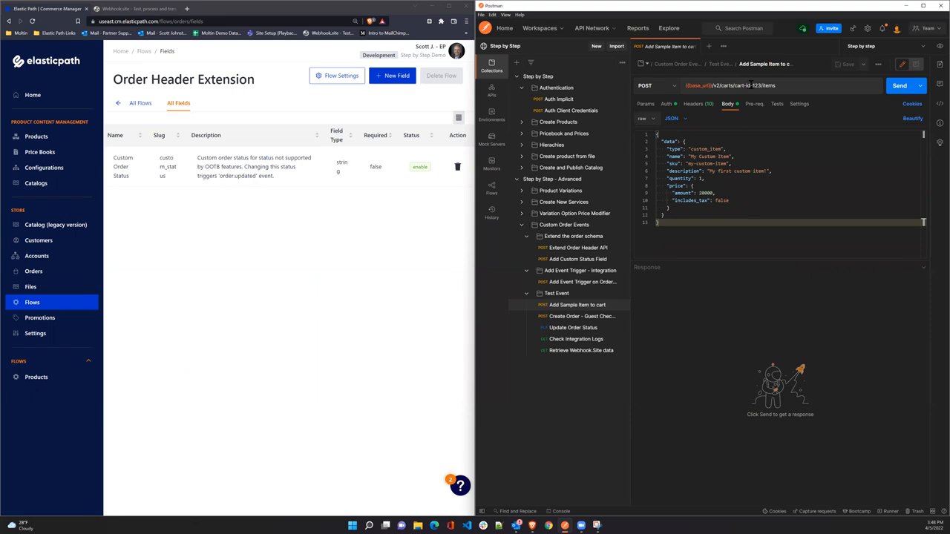
pyautogui.click(896, 88)
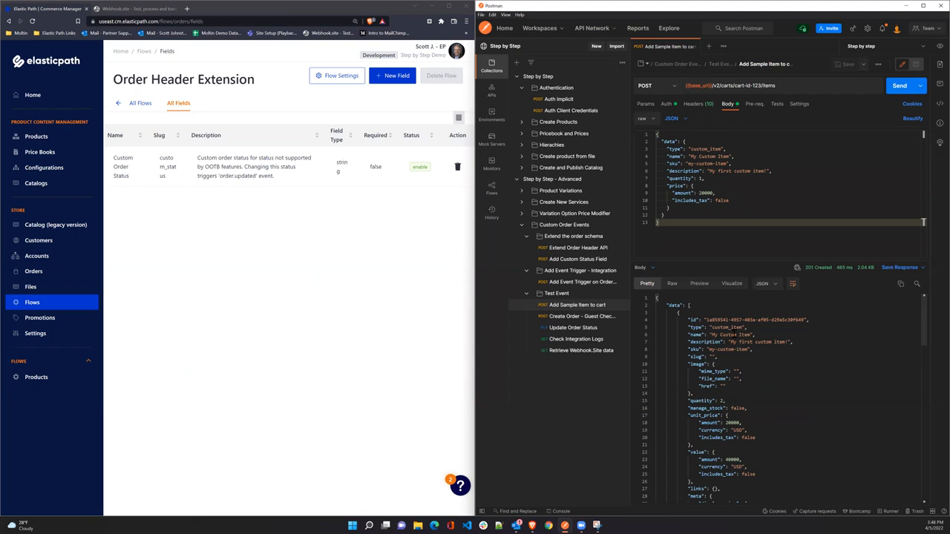
pyautogui.scroll(-5, 781, 410)
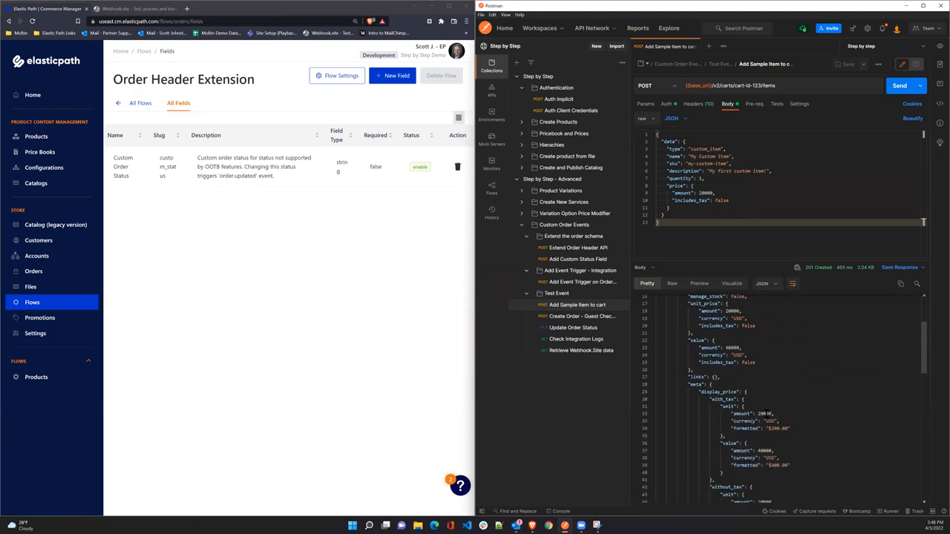
pyautogui.click(567, 316)
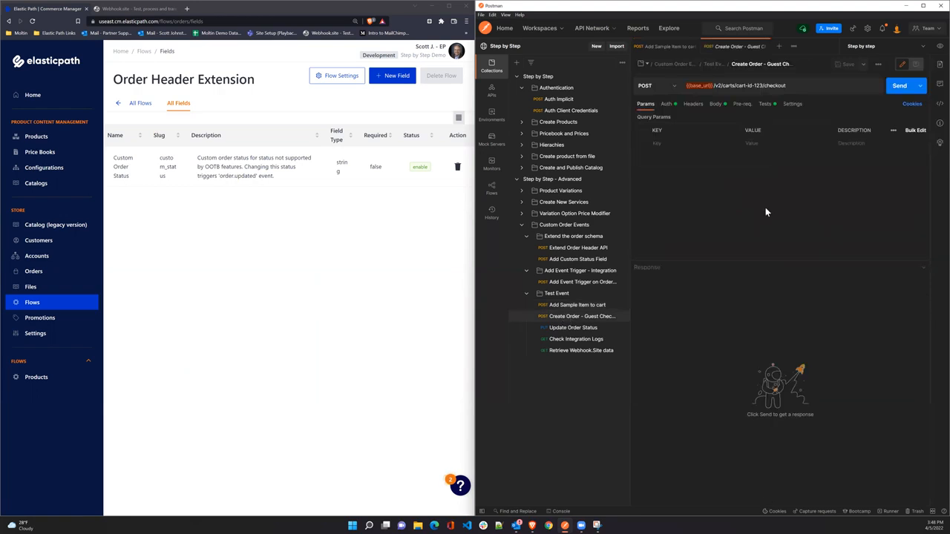
pyautogui.click(727, 104)
pyautogui.moveTo(733, 85); pyautogui.dragTo(785, 85)
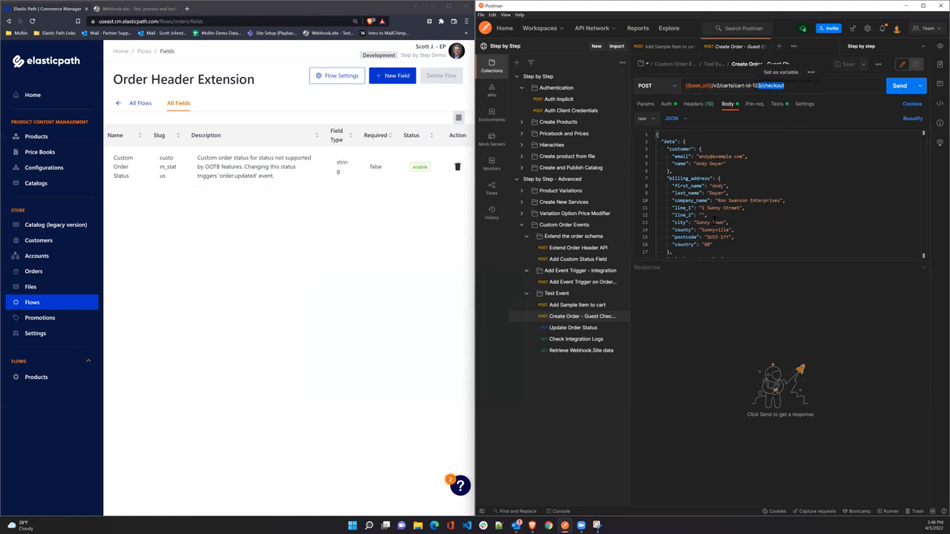
pyautogui.moveTo(684, 262); pyautogui.dragTo(684, 361)
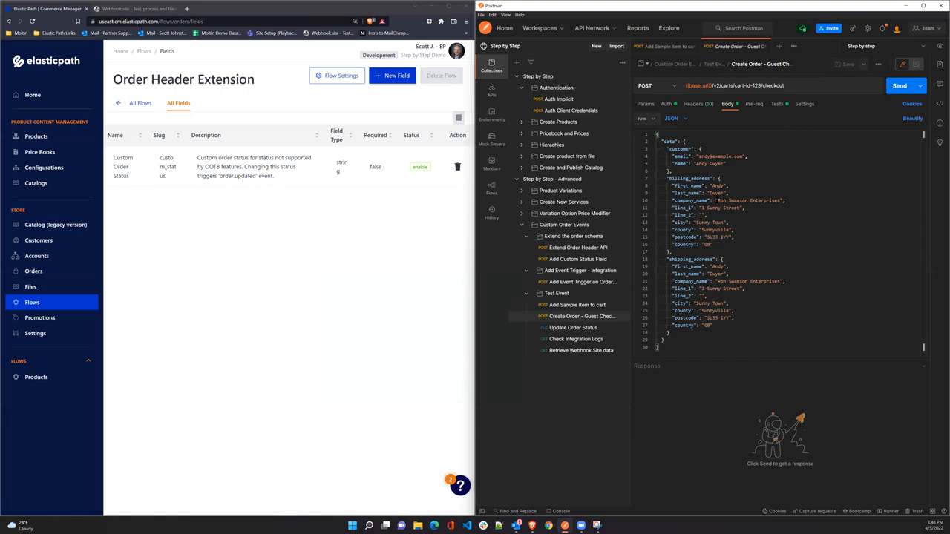
pyautogui.keyDown('shift'); pyautogui.click(727, 165); pyautogui.keyUp('shift')
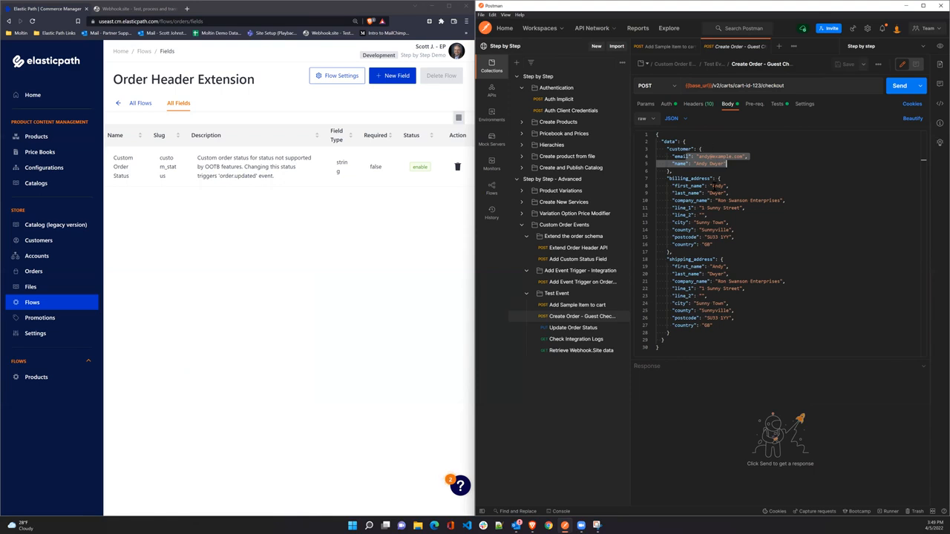
pyautogui.moveTo(672, 172); pyautogui.dragTo(739, 303)
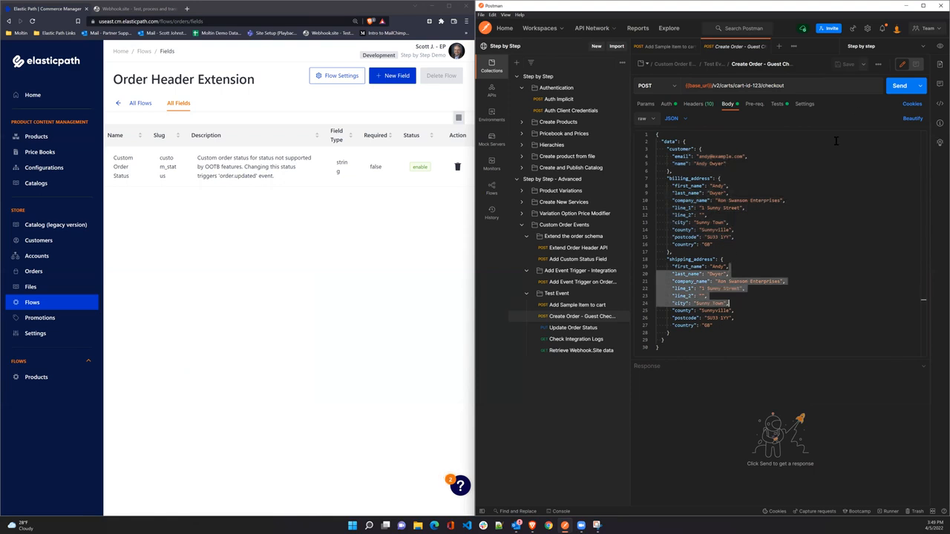
pyautogui.click(898, 86)
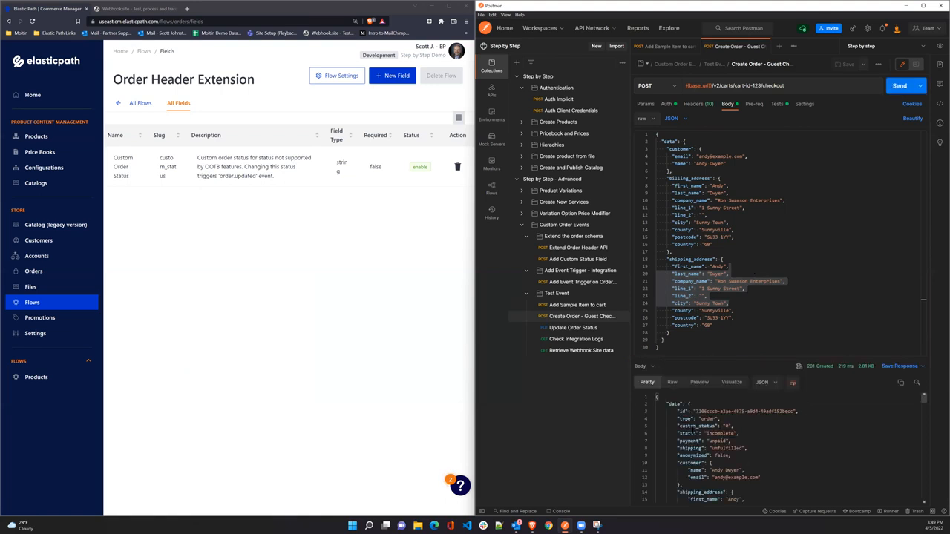
pyautogui.scroll(-1, 709, 420)
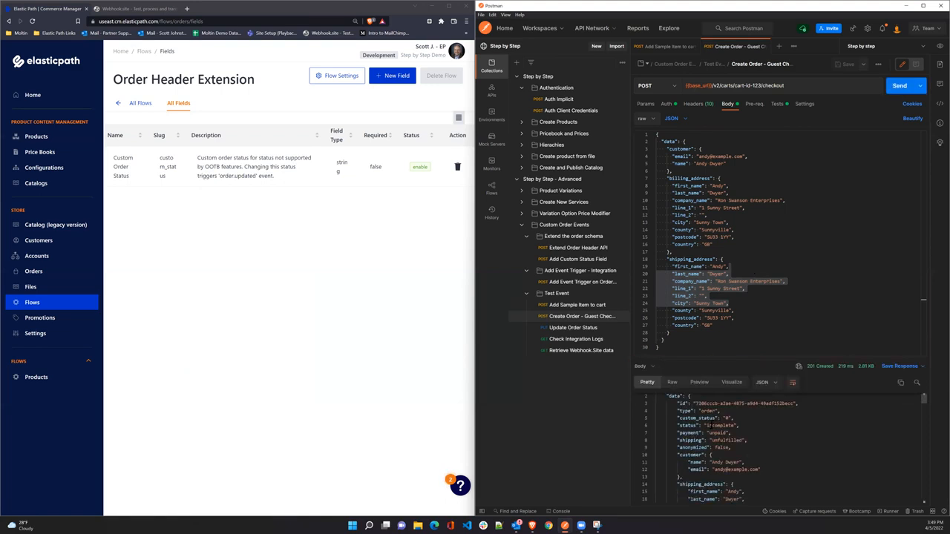
pyautogui.scroll(2, 708, 420)
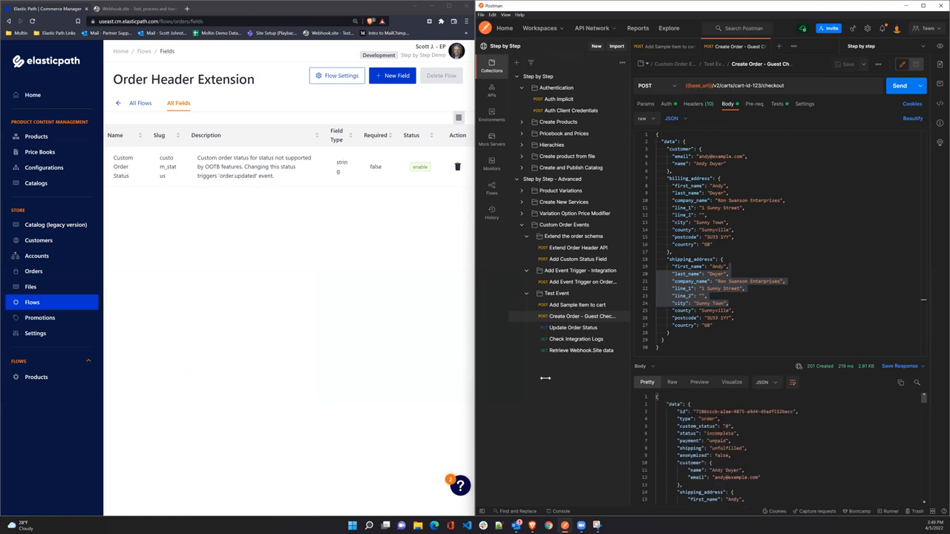
pyautogui.click(147, 10)
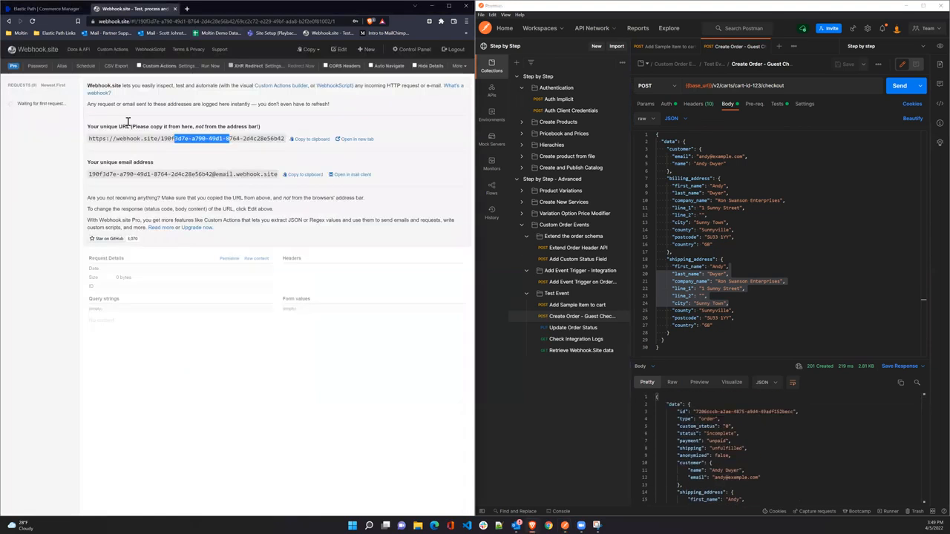
pyautogui.click(42, 155)
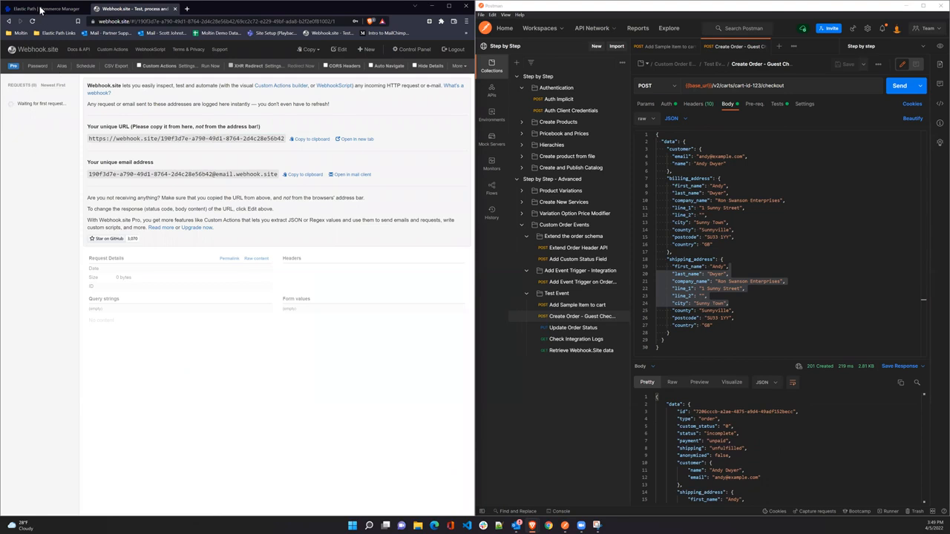
pyautogui.click(48, 10)
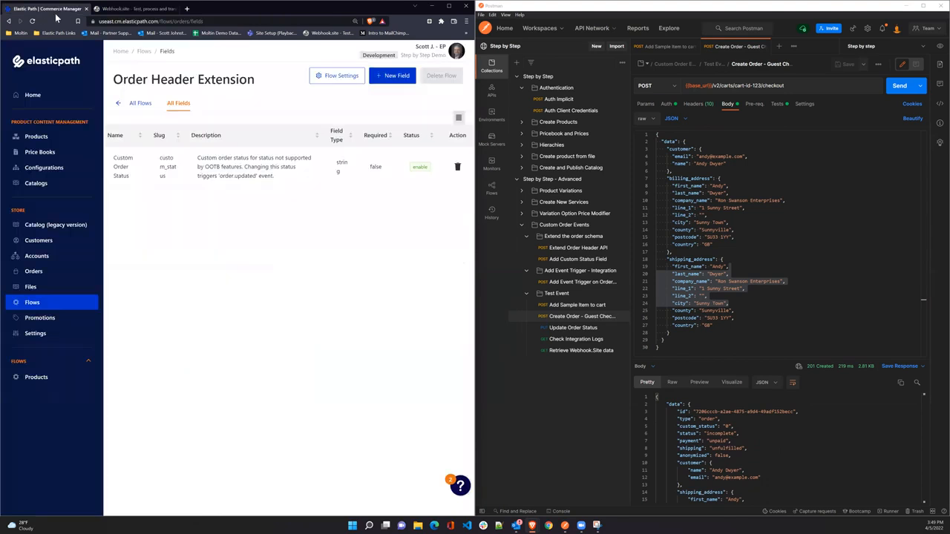
# Open Update Order Status and check its {{orderID}} against the new order's id from checkout.
pyautogui.click(573, 327)
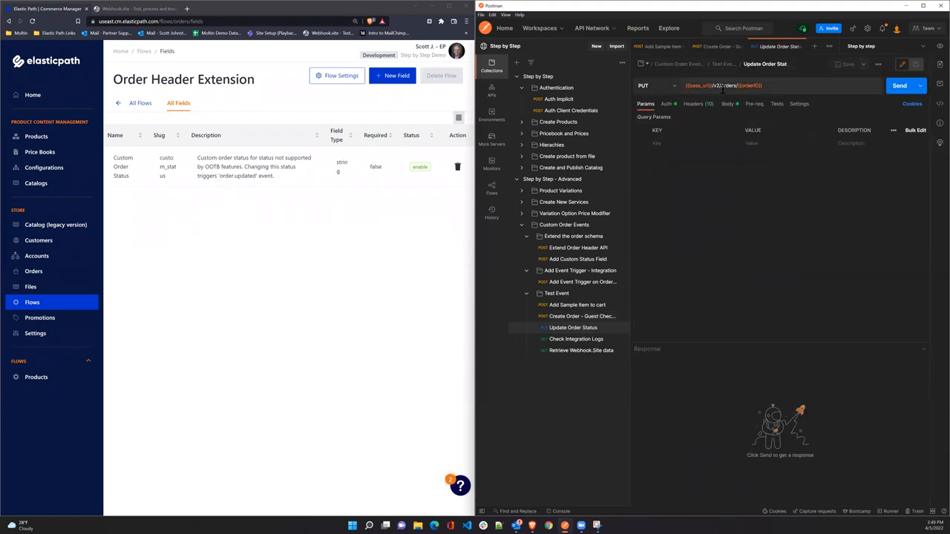
pyautogui.moveTo(762, 86); pyautogui.dragTo(737, 85)
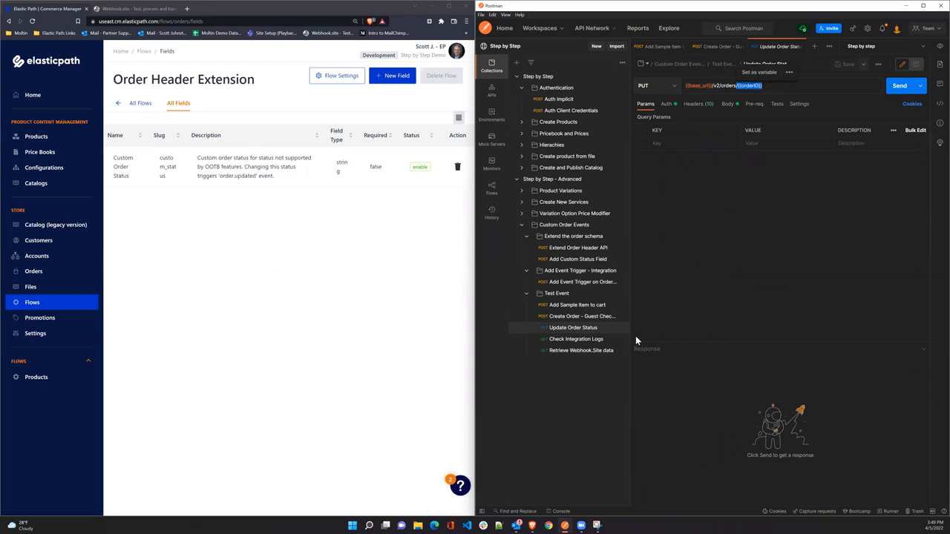
pyautogui.click(590, 318)
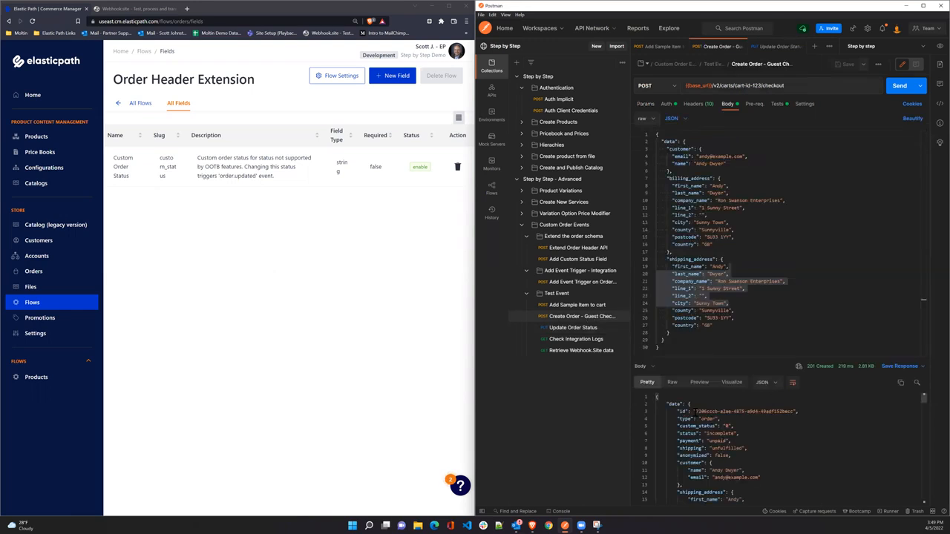
pyautogui.click(778, 411)
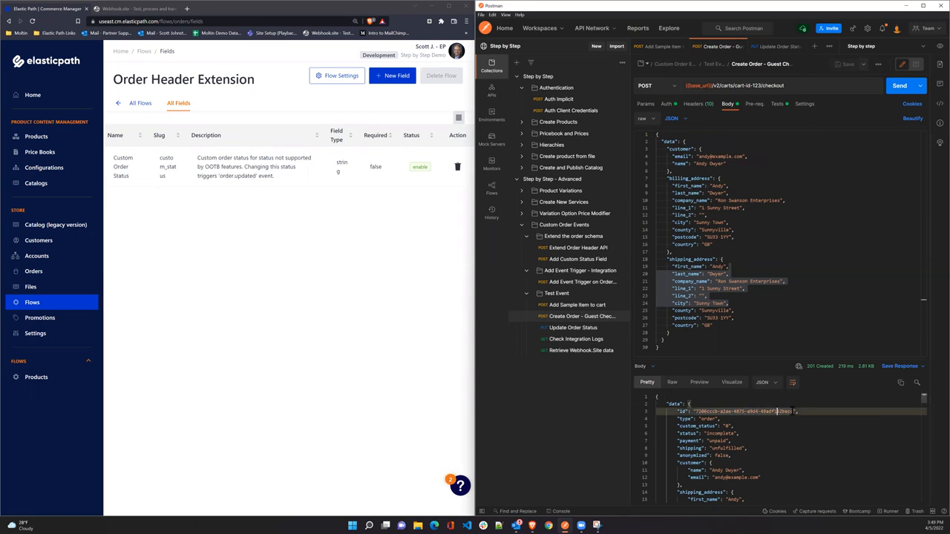
pyautogui.moveTo(793, 411); pyautogui.dragTo(693, 411)
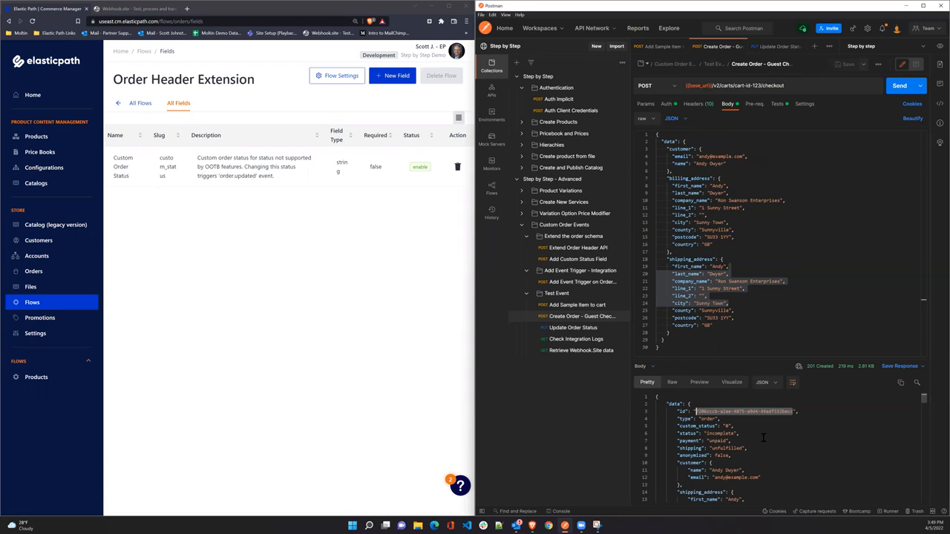
# Review the PUT request body setting the order's custom_status to "new_status".
pyautogui.click(571, 330)
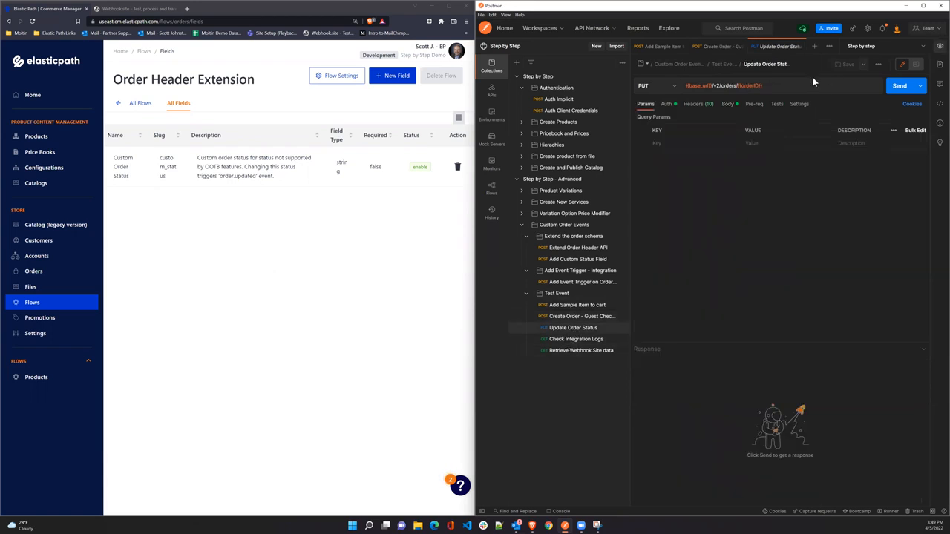
pyautogui.moveTo(752, 85)
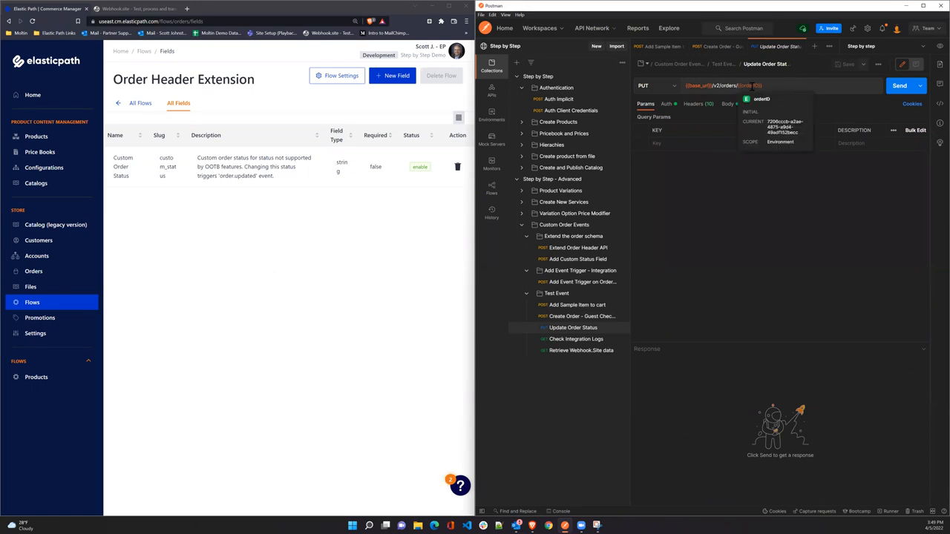
pyautogui.click(727, 104)
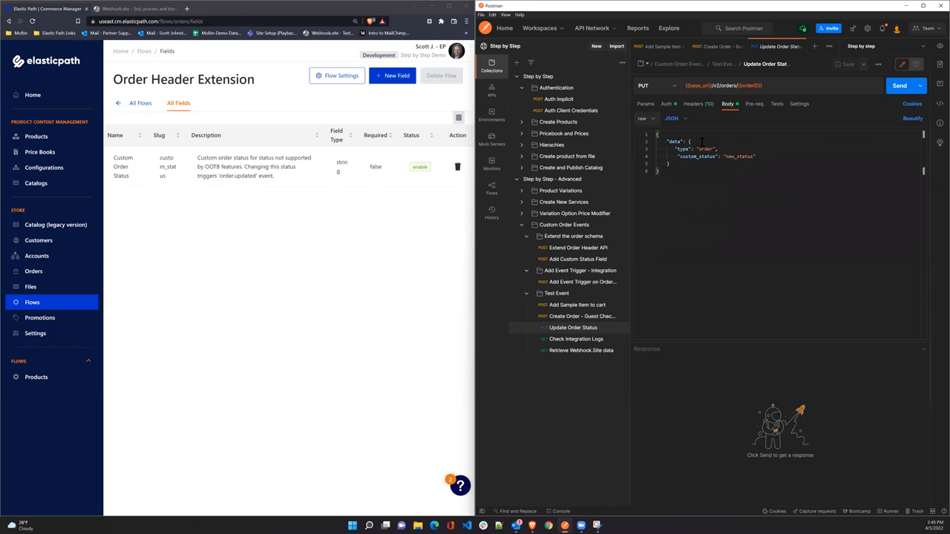
pyautogui.moveTo(675, 149)
pyautogui.mouseDown()
pyautogui.moveTo(738, 150)
pyautogui.moveTo(673, 157)
pyautogui.mouseUp()
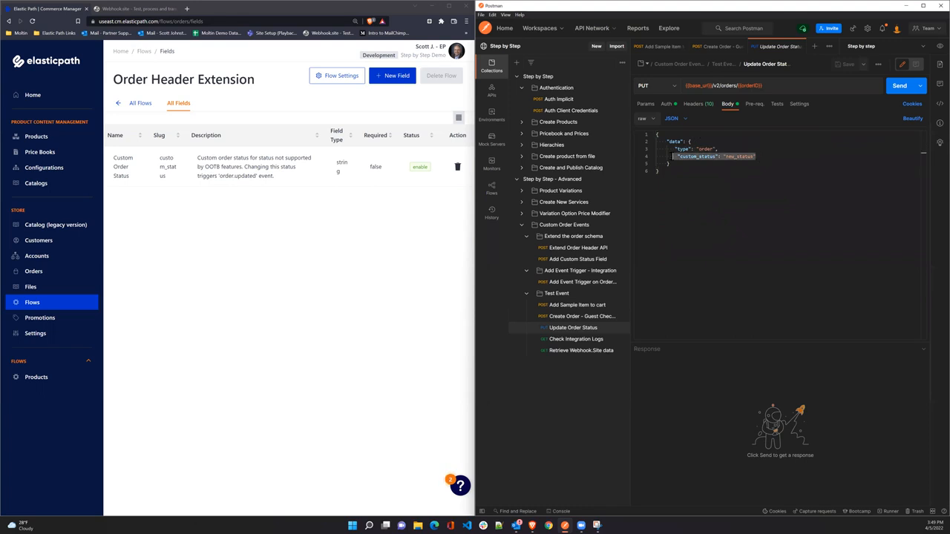
# Confirm the Custom Order Status slug is custom_status, then send the status update for 200 OK.
pyautogui.click(179, 190)
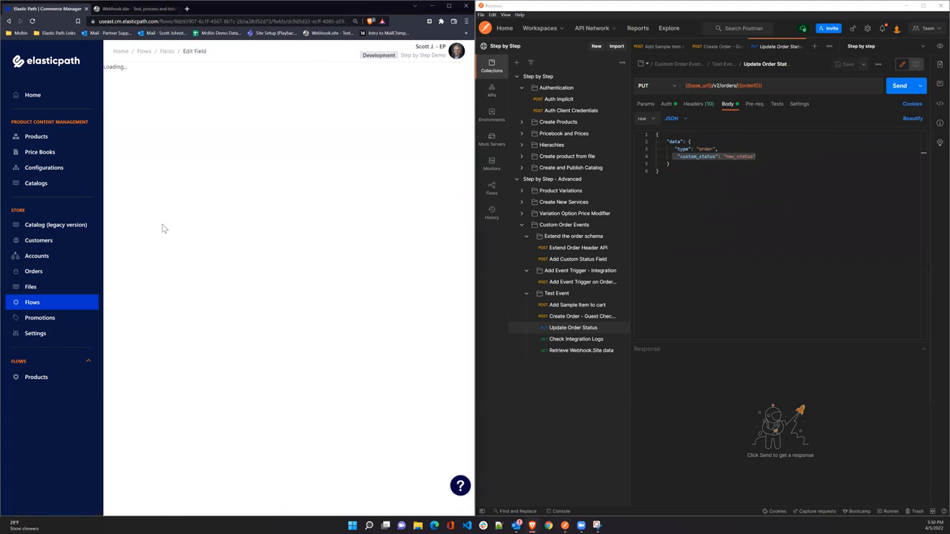
pyautogui.moveTo(156, 212); pyautogui.dragTo(119, 212)
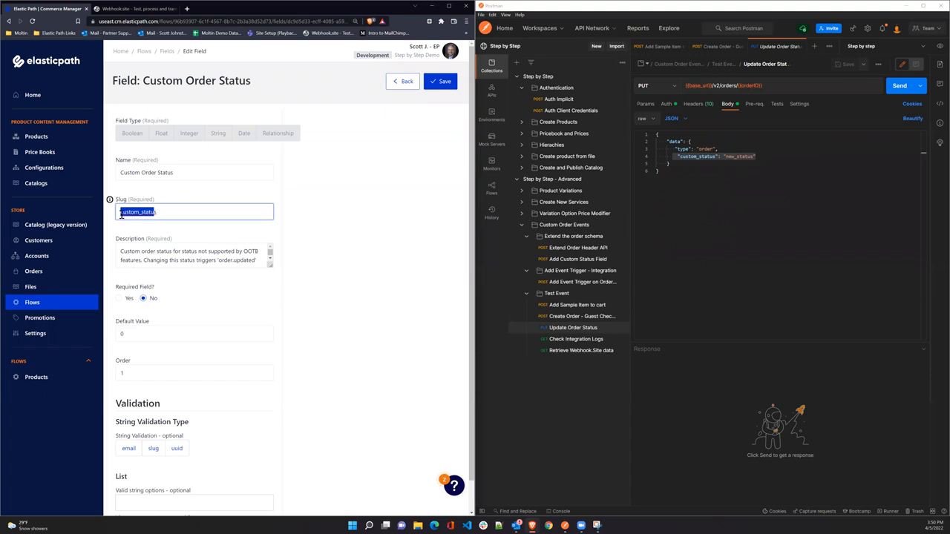
pyautogui.click(899, 86)
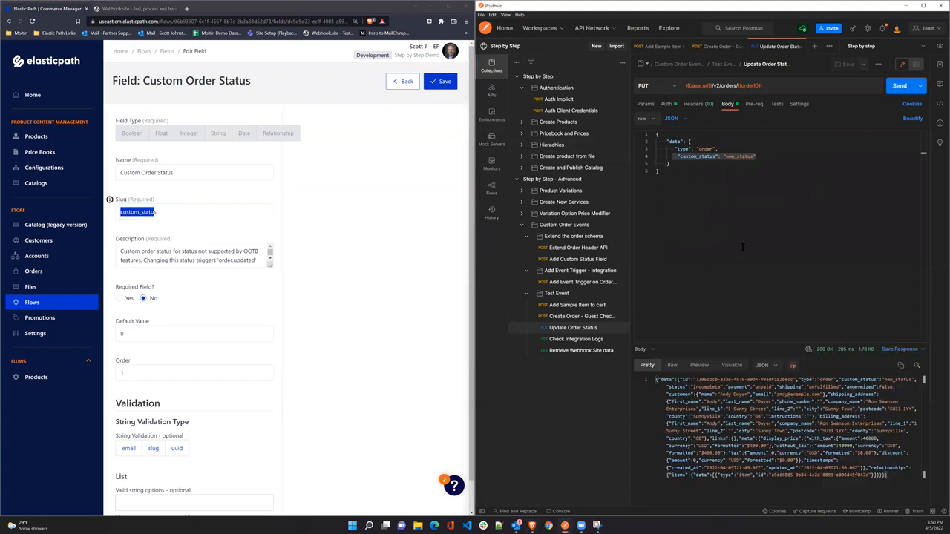
pyautogui.click(575, 339)
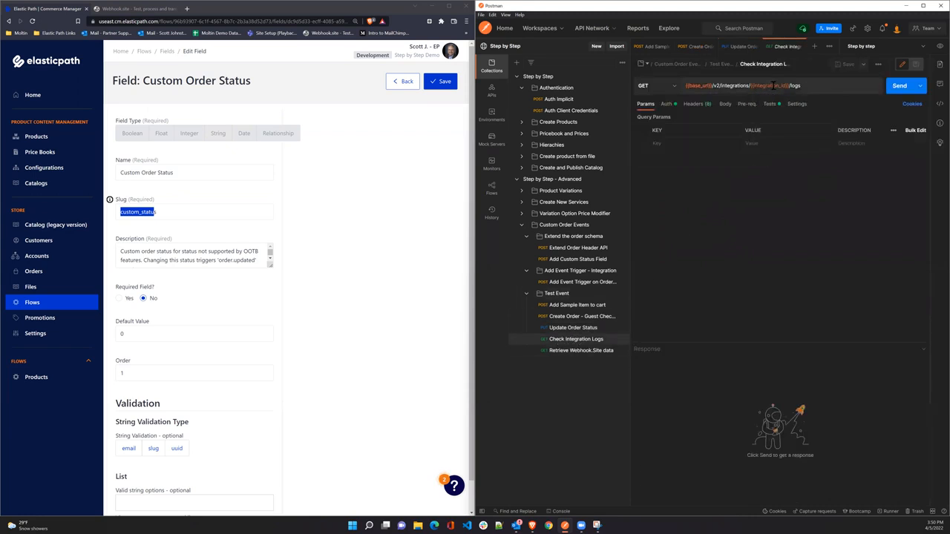
# Fetch the integration logs, showing one successful delivery with status_code 200 and its processing time.
pyautogui.moveTo(774, 87)
pyautogui.click(899, 88)
pyautogui.moveTo(730, 342); pyautogui.dragTo(712, 197)
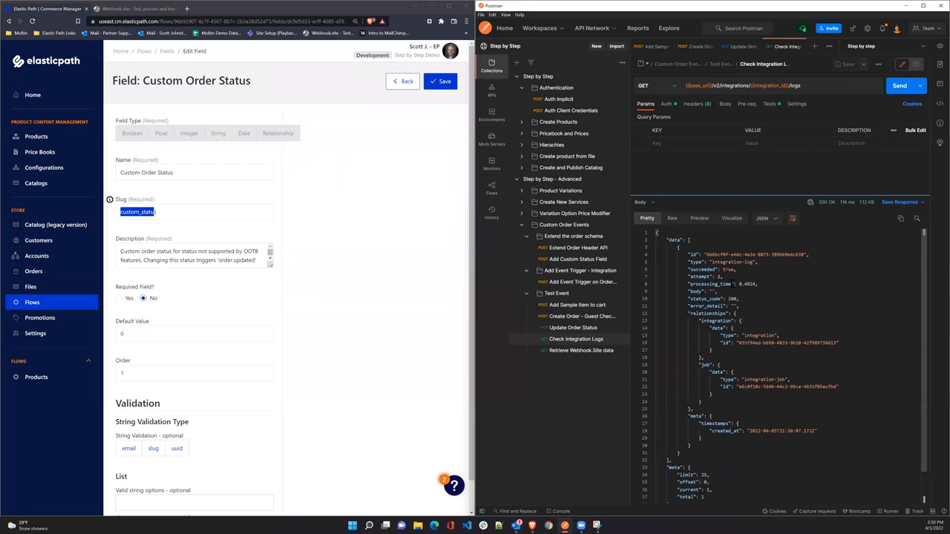
pyautogui.moveTo(739, 283); pyautogui.dragTo(758, 283)
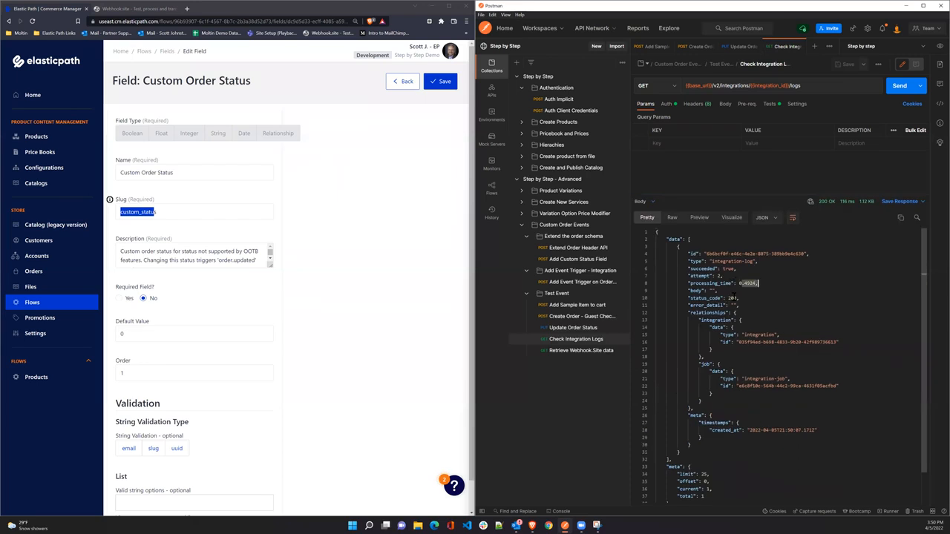
pyautogui.click(673, 394)
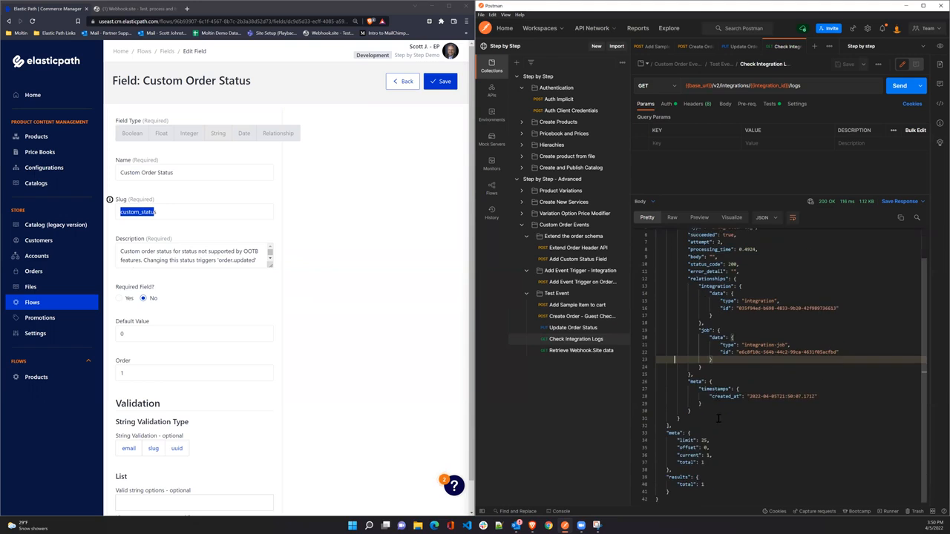
pyautogui.click(577, 350)
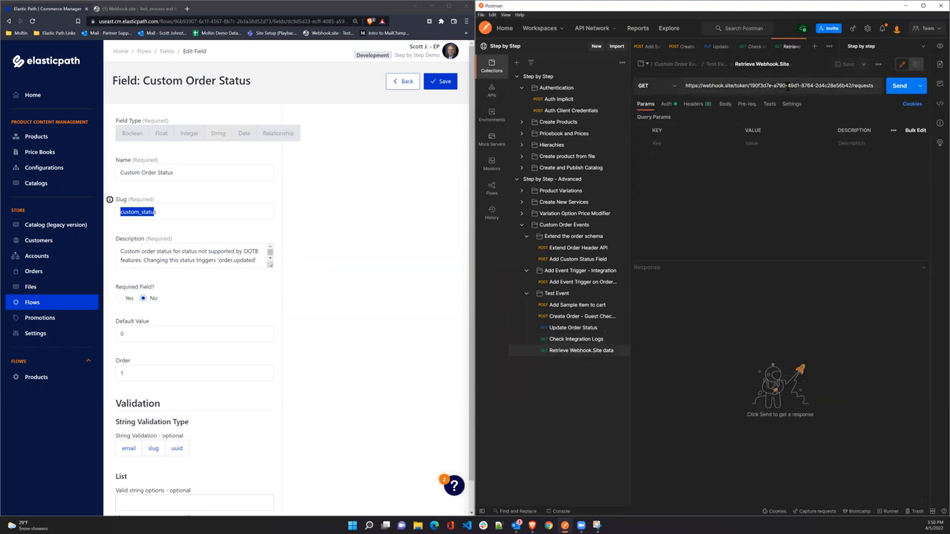
# Retrieve the captured order.updated webhook from Webhook.site and view it in the browser.
pyautogui.click(900, 87)
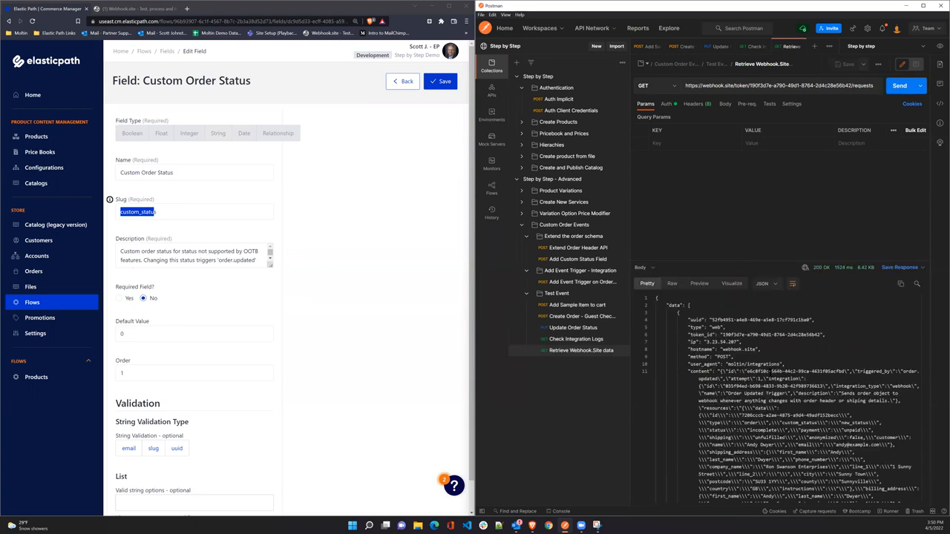
pyautogui.click(132, 10)
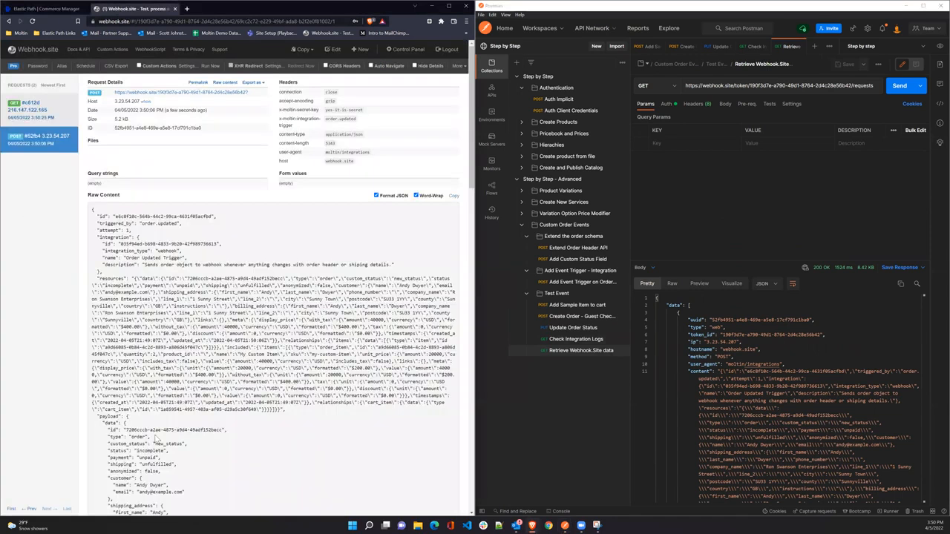
pyautogui.moveTo(107, 443); pyautogui.dragTo(188, 443)
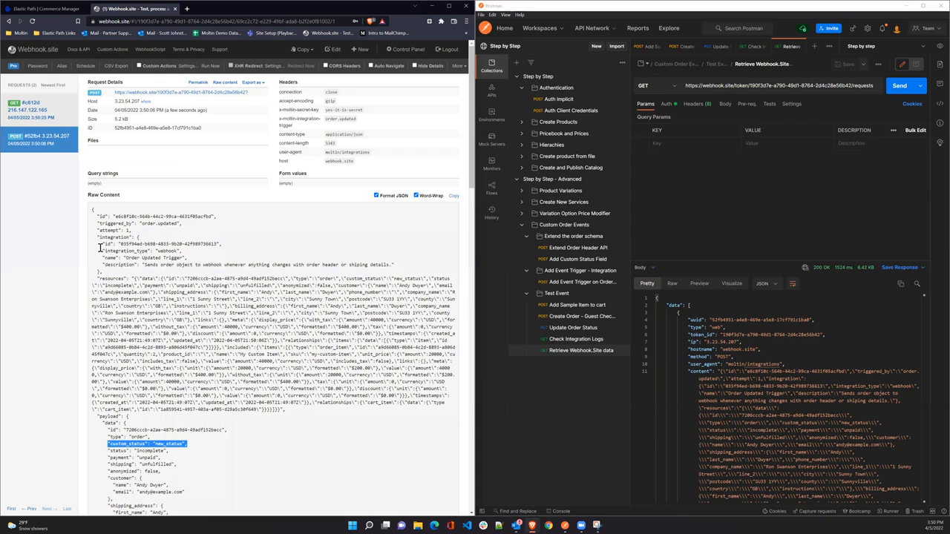
pyautogui.moveTo(97, 223); pyautogui.dragTo(184, 222)
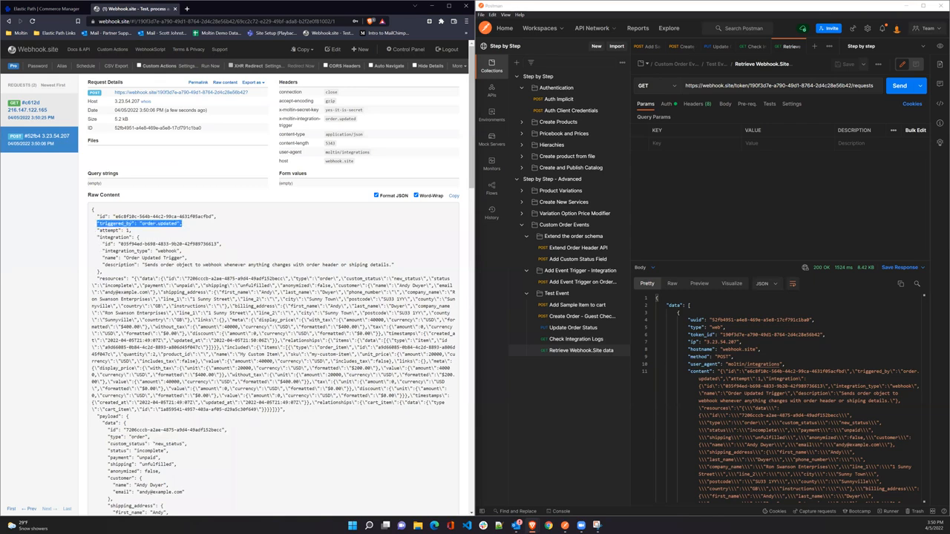